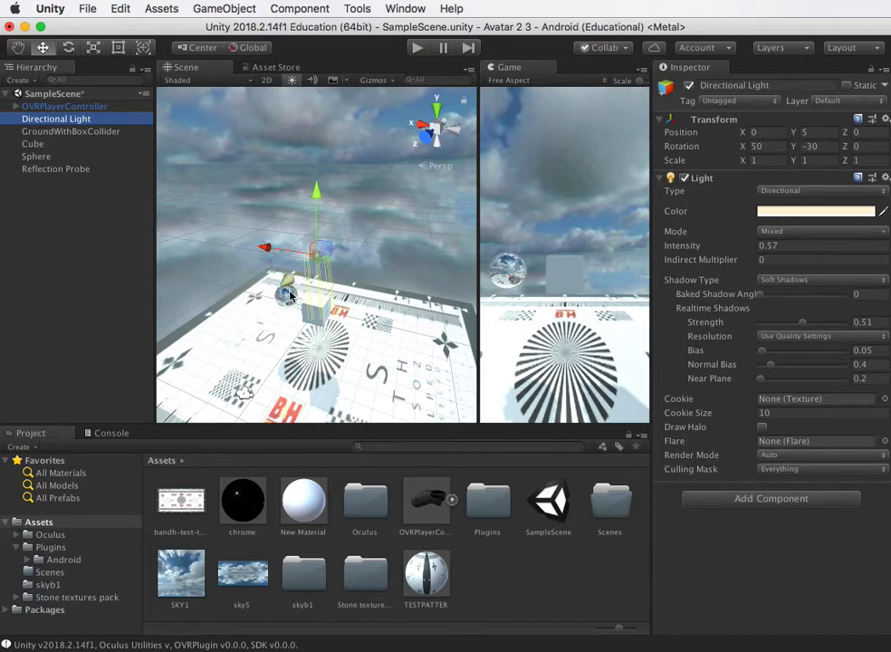
Frame the chrome sphere in the scene view, with the cube and the patterned ground in sight
right_drag(308, 300, 370, 302)
click(45, 167)
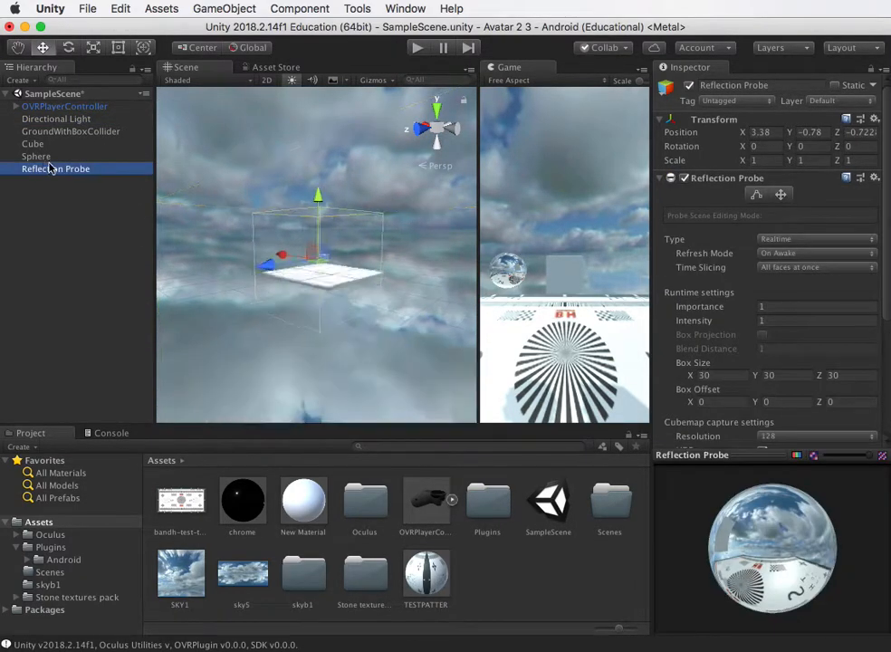
double_click(41, 158)
right_drag(338, 318, 284, 281)
scroll(285, 281, down, 5)
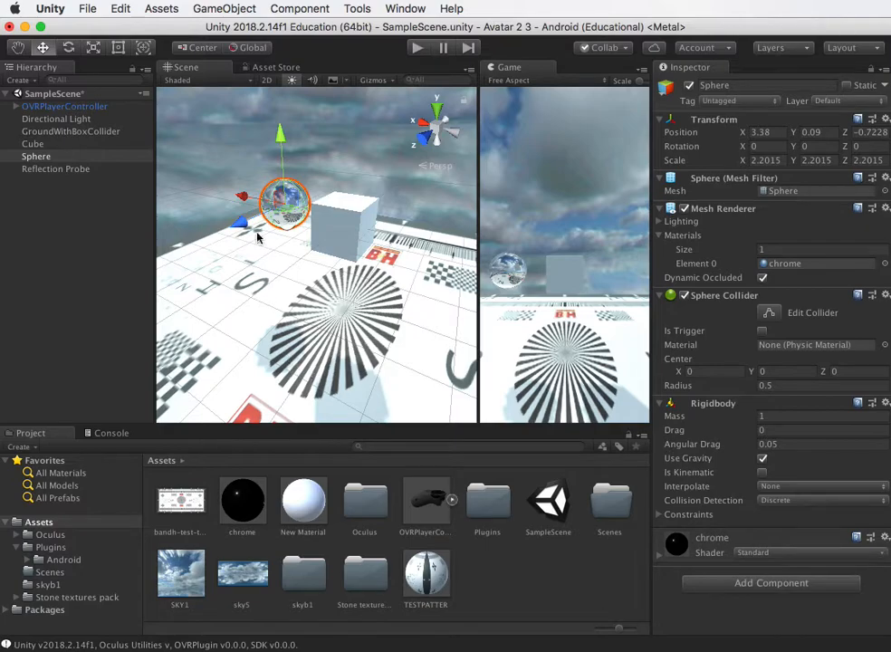
Switch the Directional Light off and back on twice to compare the scene's lighting with and without it
click(68, 120)
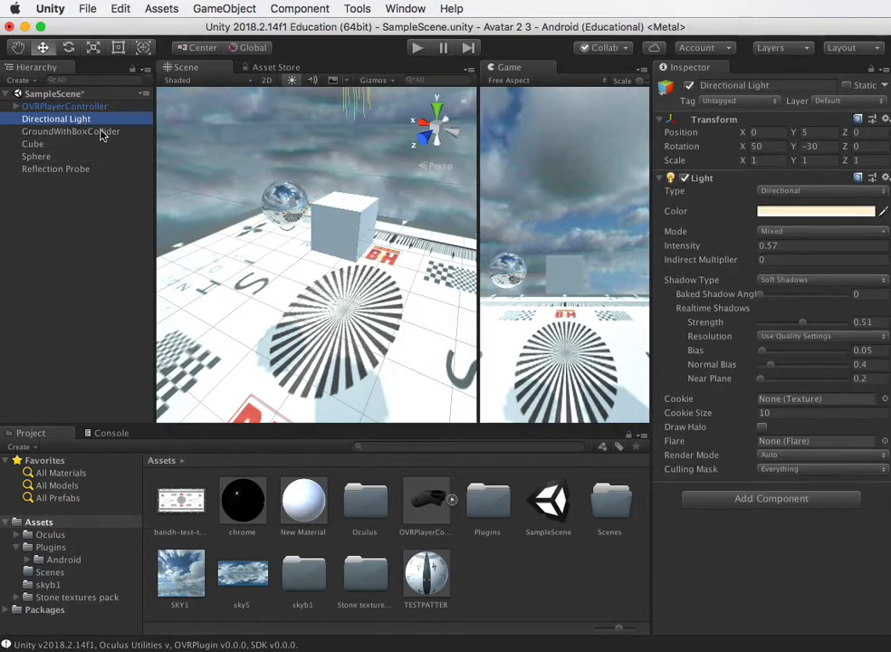
click(689, 86)
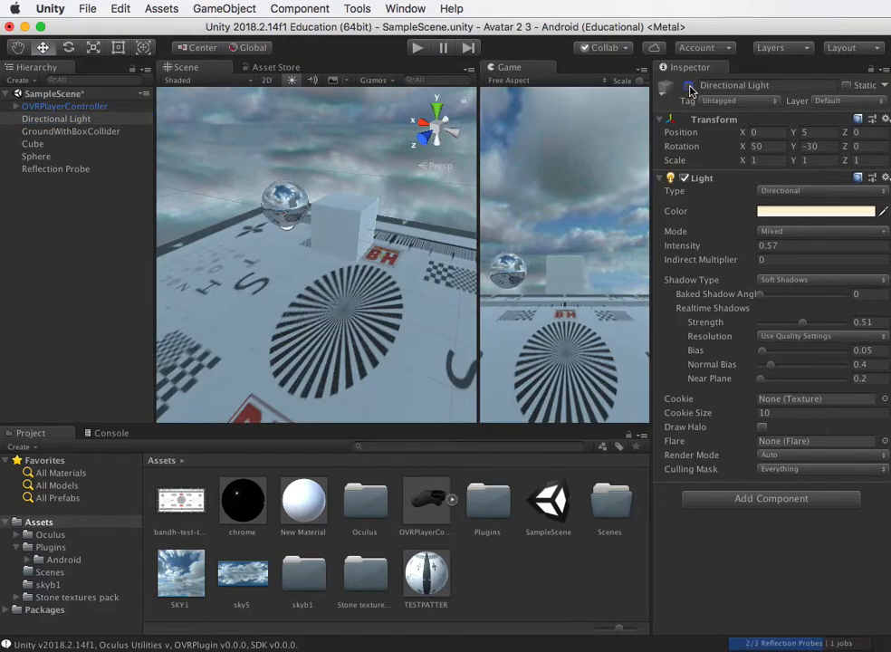
click(688, 86)
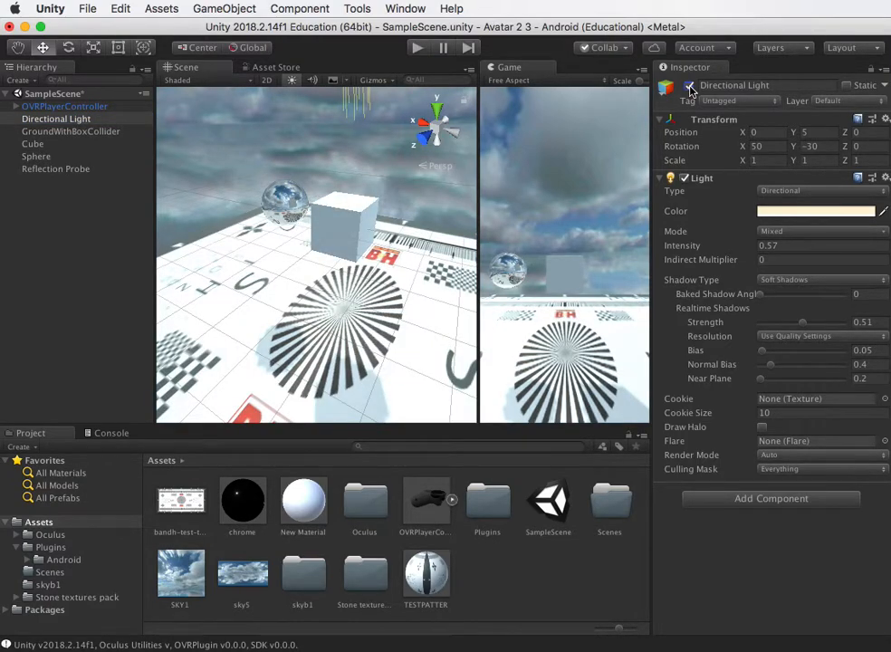
click(689, 86)
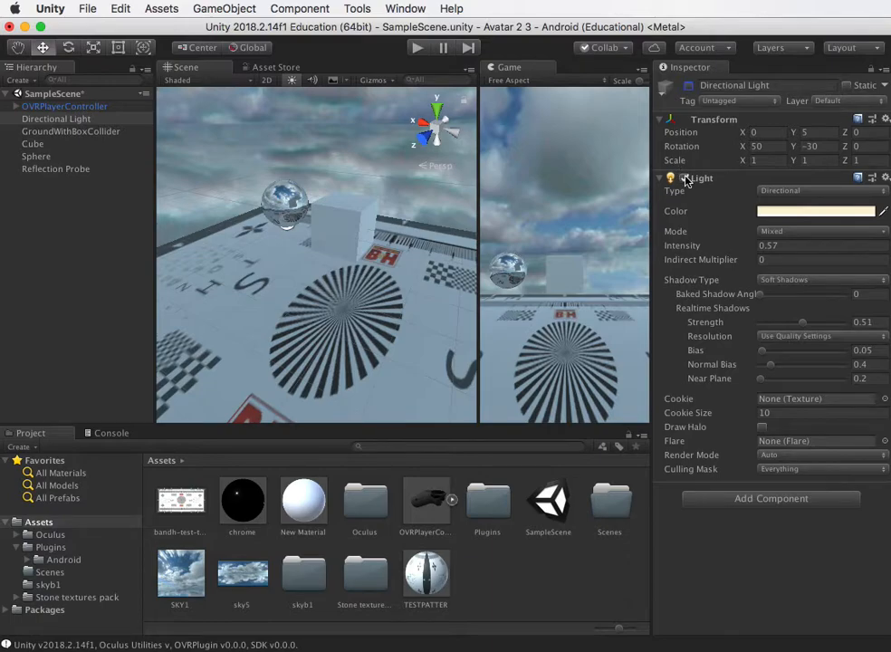
click(690, 86)
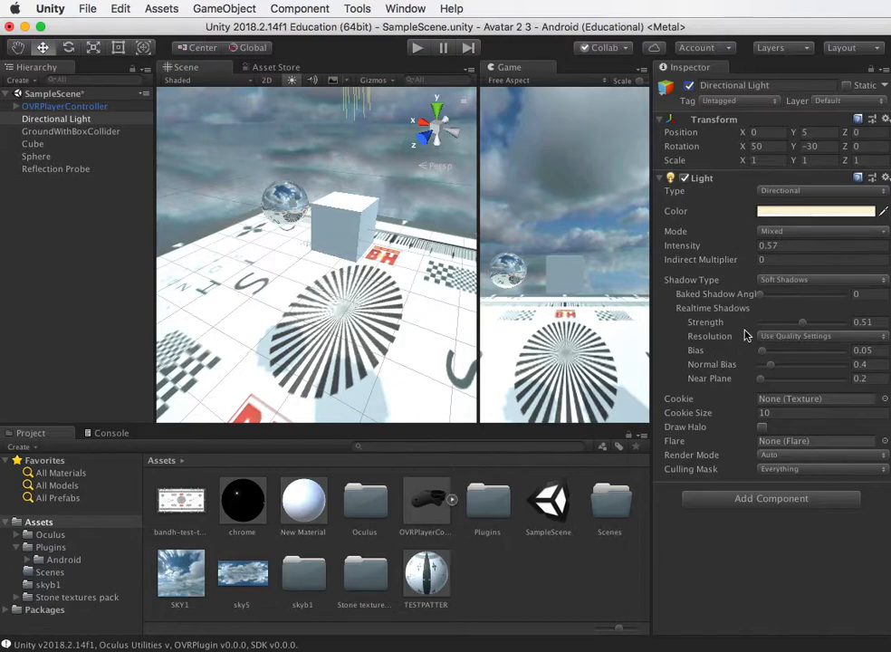
Set the Directional Light's shadow type to Hard Shadows
click(784, 280)
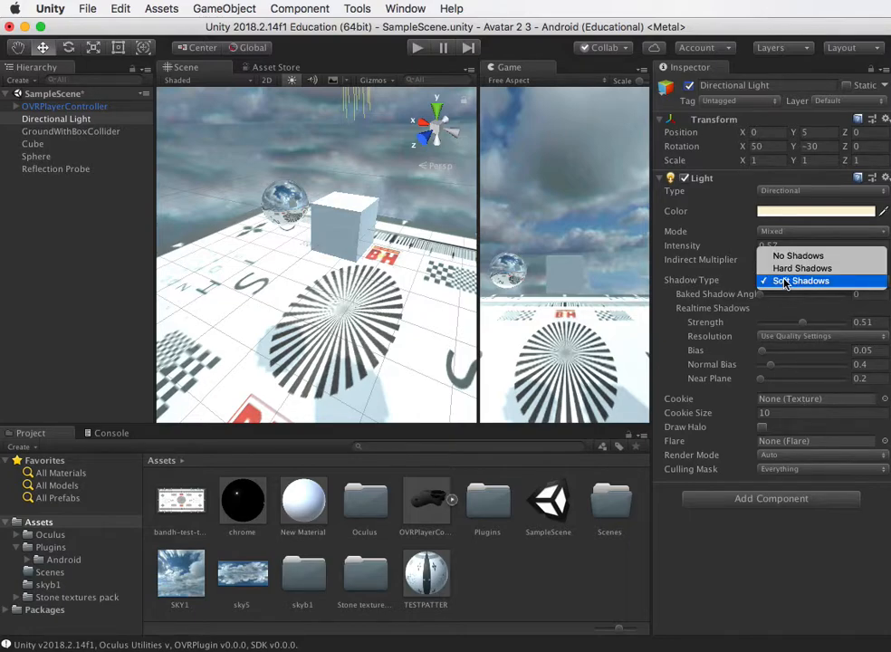
click(787, 268)
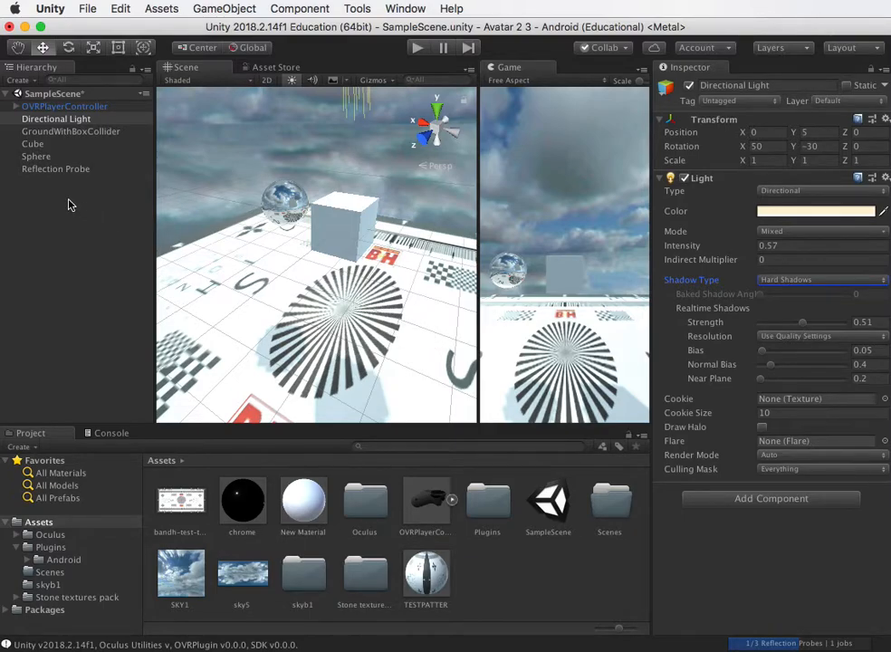
Add a Point Light and move it above the ground near the sphere, to about Y 1.43 and Z 1.44
click(28, 80)
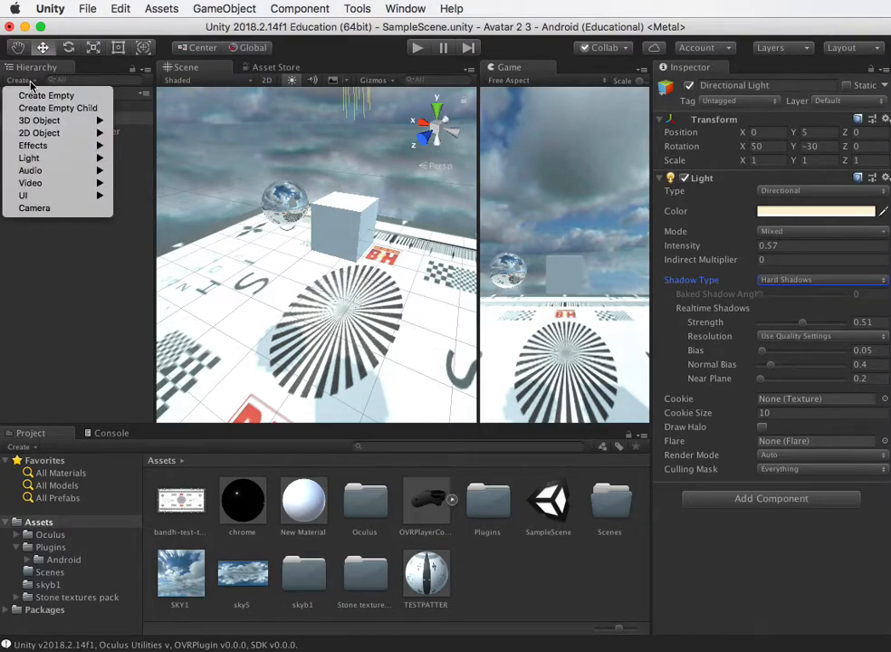
mouse_move(36, 159)
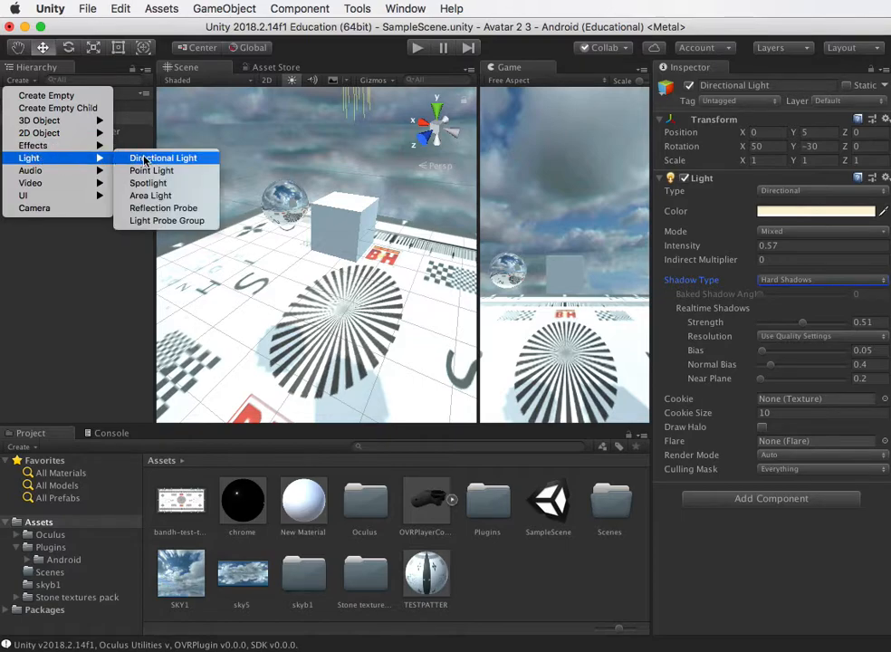
click(152, 170)
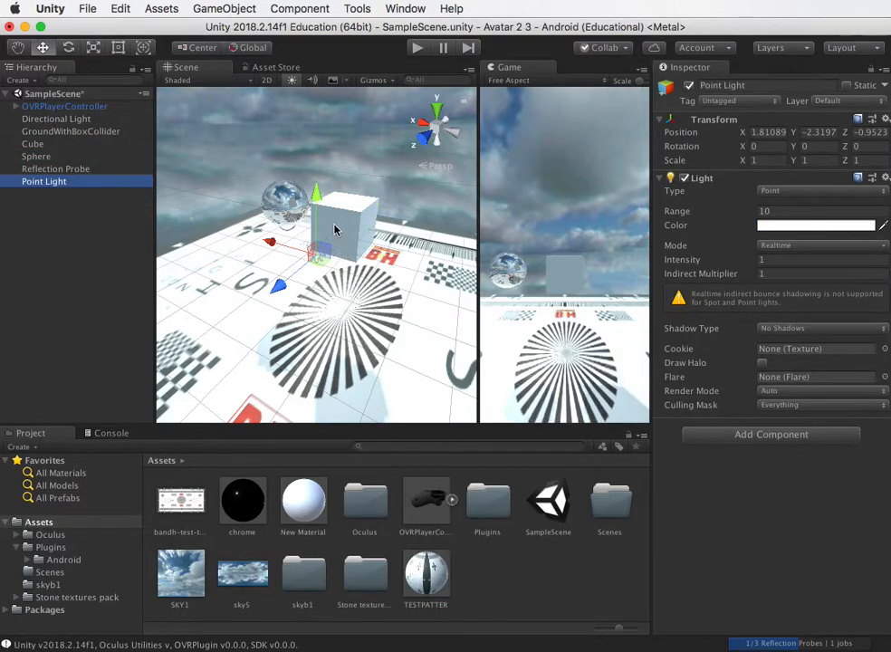
drag(315, 193, 315, 106)
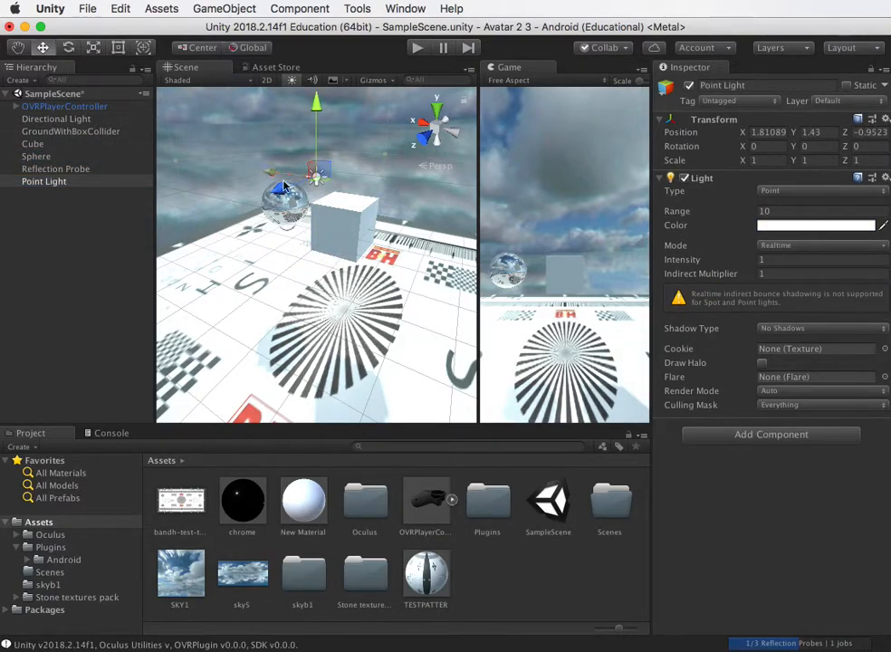
drag(281, 193, 256, 214)
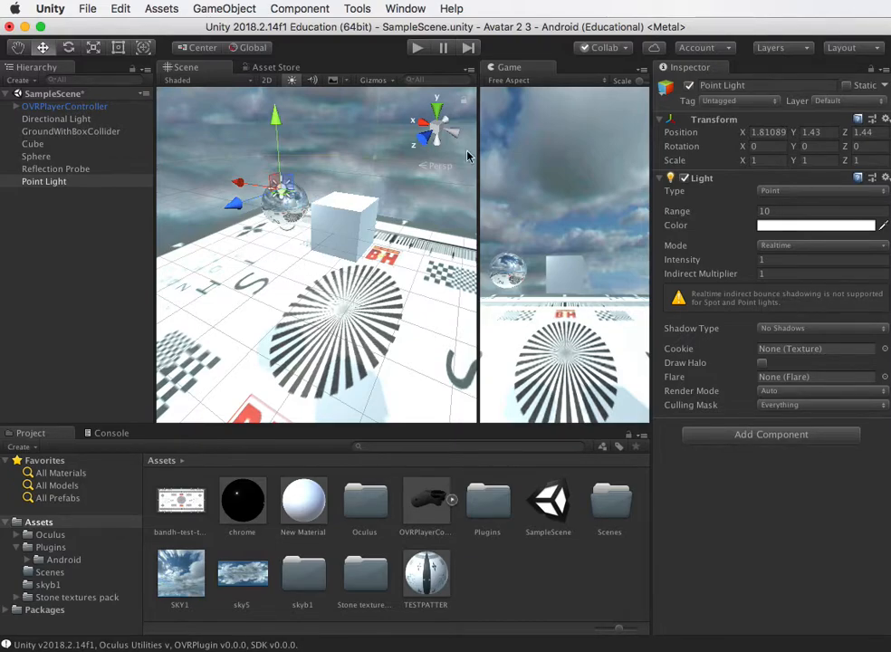
Disable the Directional Light object
click(63, 118)
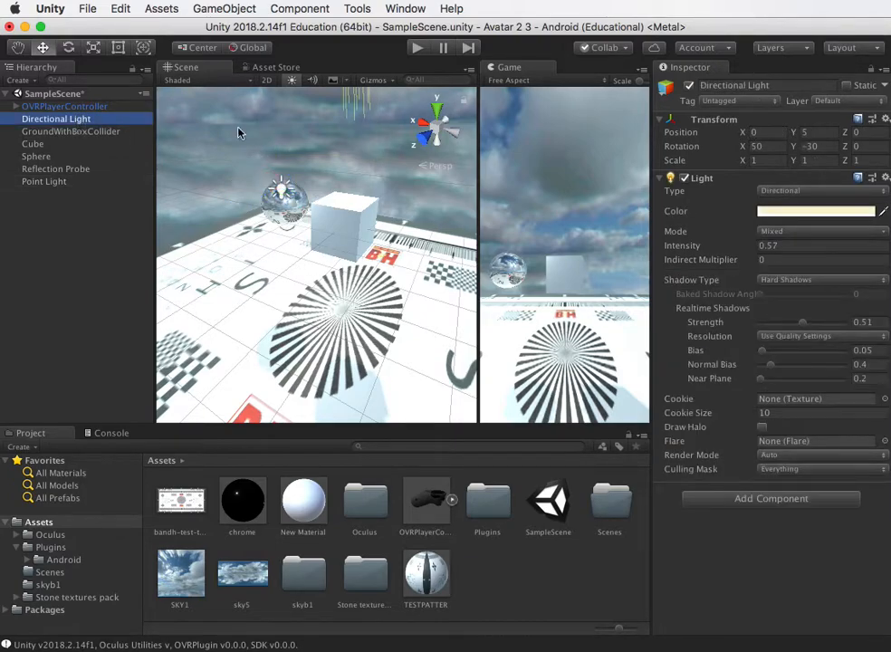
click(690, 87)
Lower the Point Light to about Y 1.23 and increase its range to about 24.37
click(61, 182)
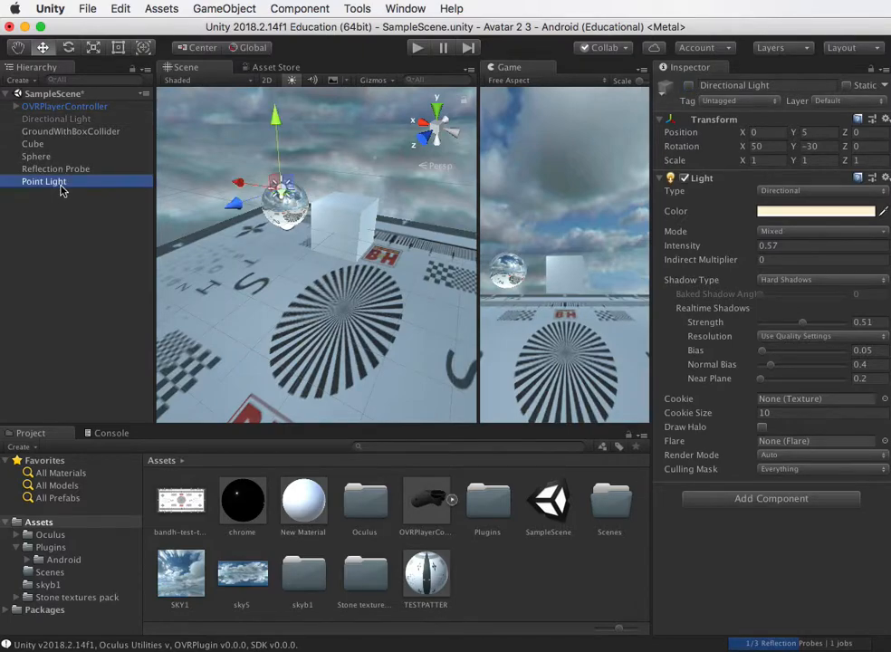
mouse_move(278, 123)
mouse_down()
mouse_move(262, 260)
mouse_move(270, 125)
mouse_up()
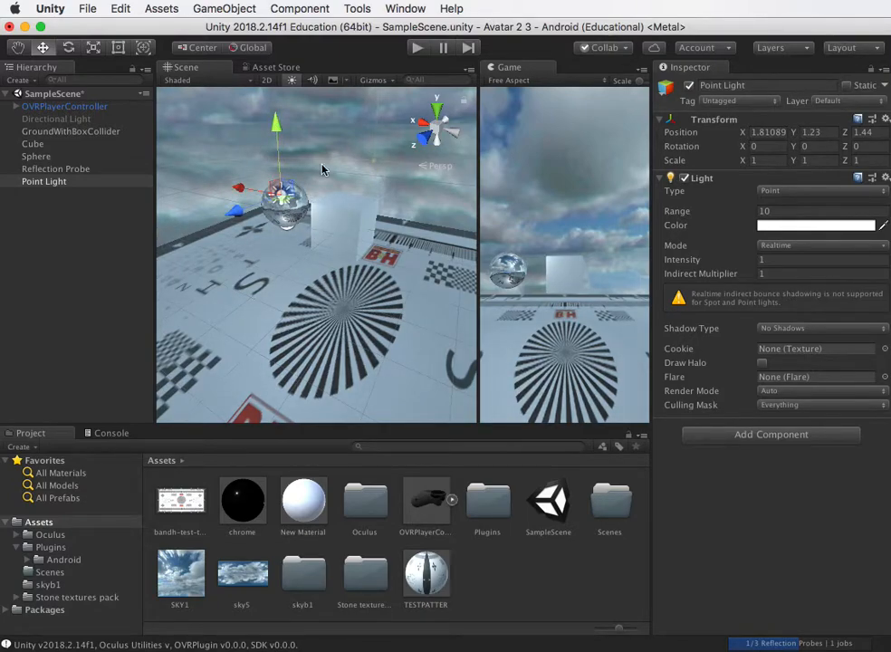
drag(682, 213, 890, 214)
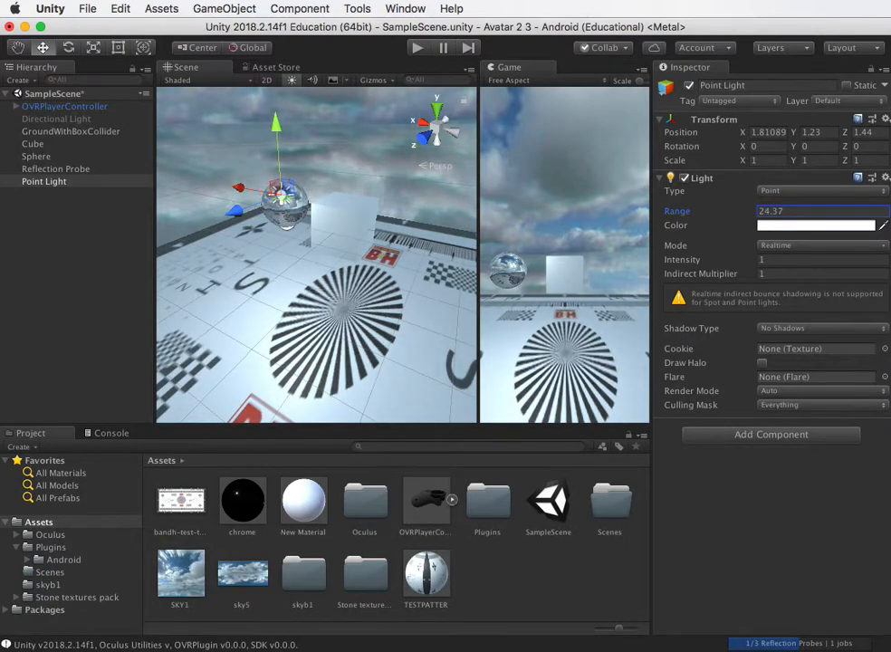
Give the Point Light Hard Shadows and raise it above the sphere, to about X 1.75 and Y 2.41
click(815, 328)
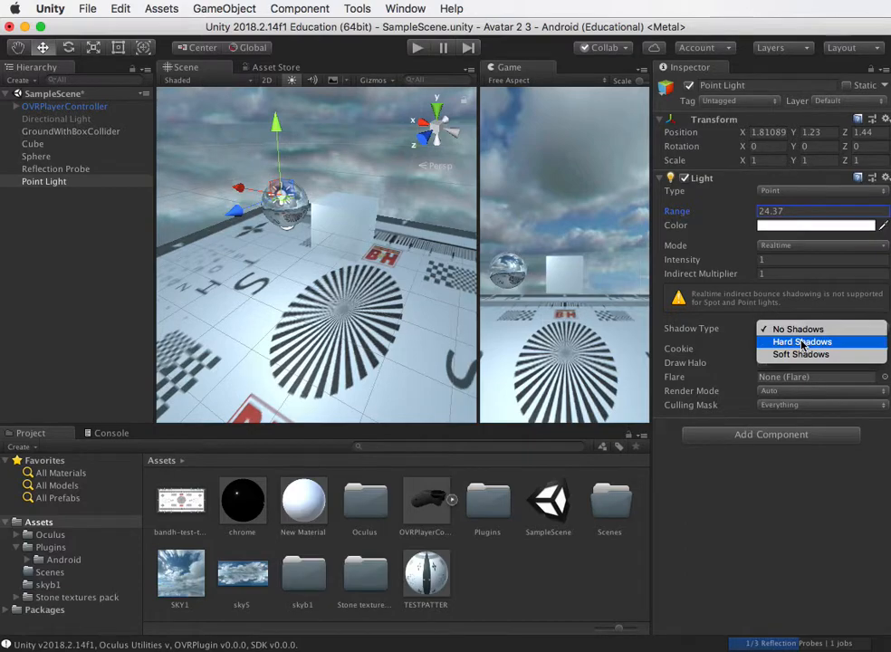
click(801, 342)
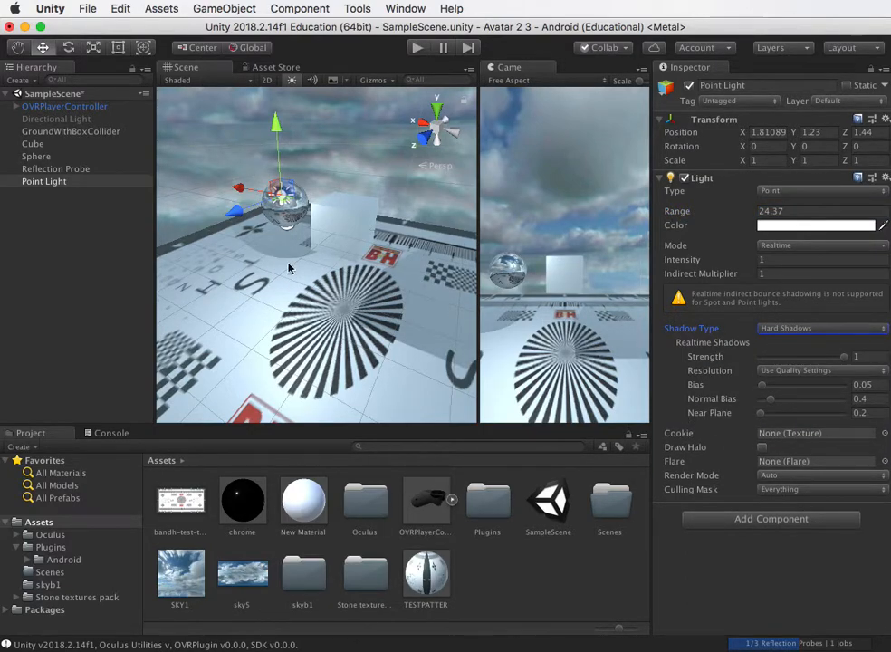
drag(276, 119, 291, 90)
mouse_move(241, 163)
mouse_down()
mouse_move(264, 168)
mouse_move(241, 164)
mouse_up()
Change the Point Light's color to a bright red
click(797, 226)
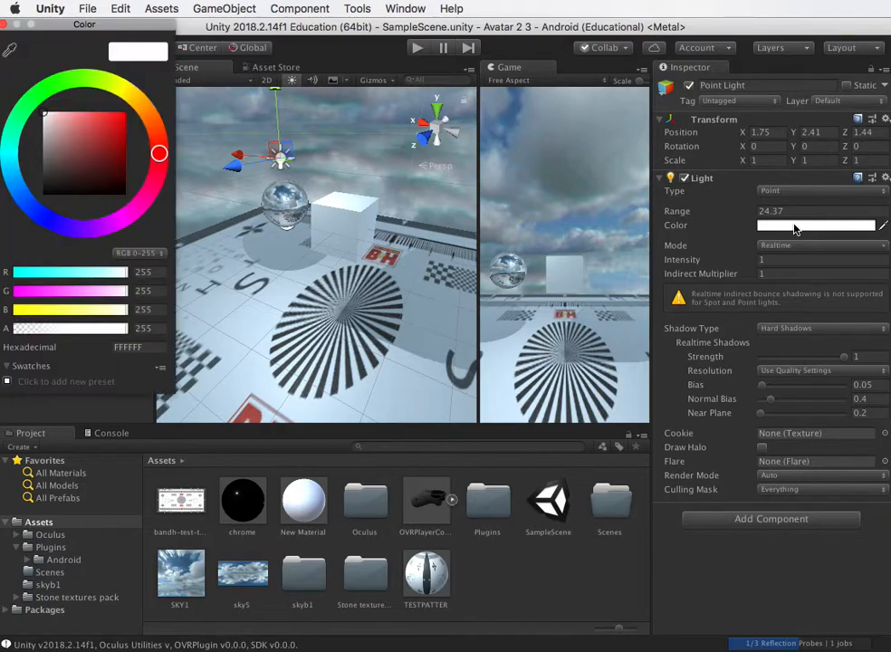
drag(104, 158, 111, 110)
click(4, 23)
Add a Spotlight and position it above the ground beside the sphere, at about X 1.77 and Y 1.67
scroll(315, 299, down, 5)
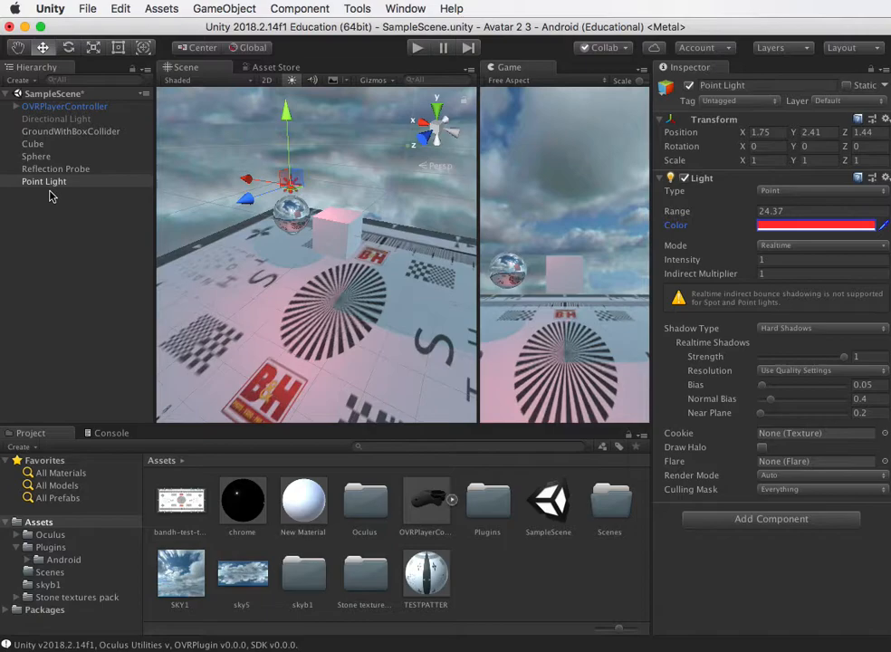
click(22, 81)
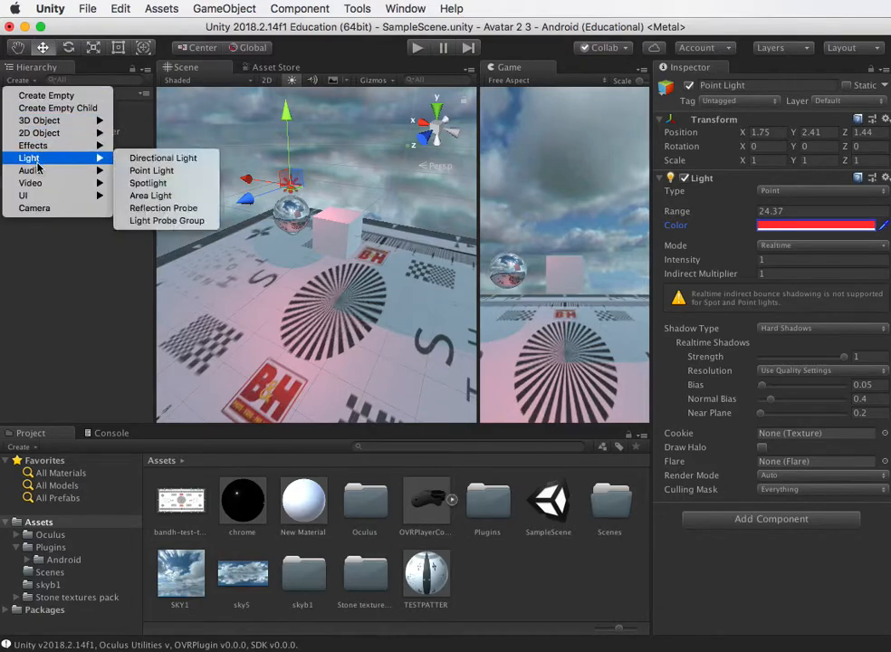
mouse_move(90, 158)
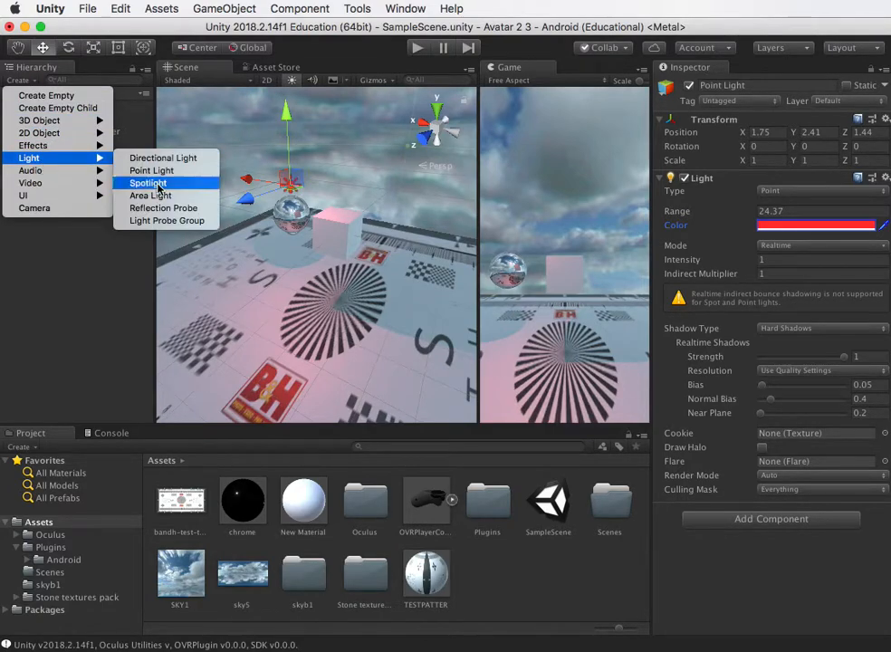
click(157, 184)
drag(318, 123, 317, 153)
mouse_move(271, 187)
mouse_down()
mouse_move(326, 194)
mouse_move(272, 186)
mouse_up()
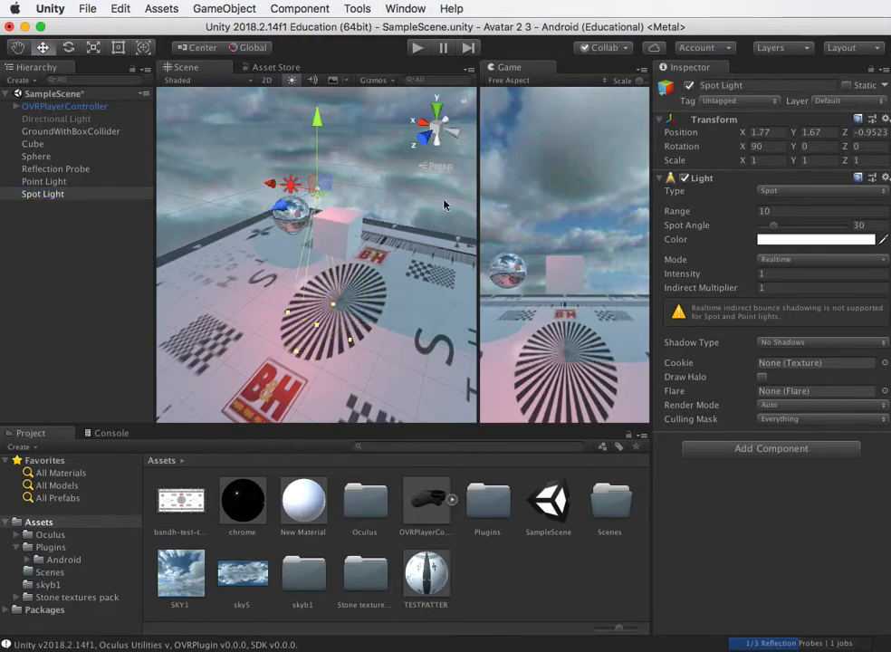
Set the Spot Light's range to about 15.4, its intensity to about 3.57 and its spot angle to 82
drag(679, 212, 729, 214)
drag(677, 276, 704, 276)
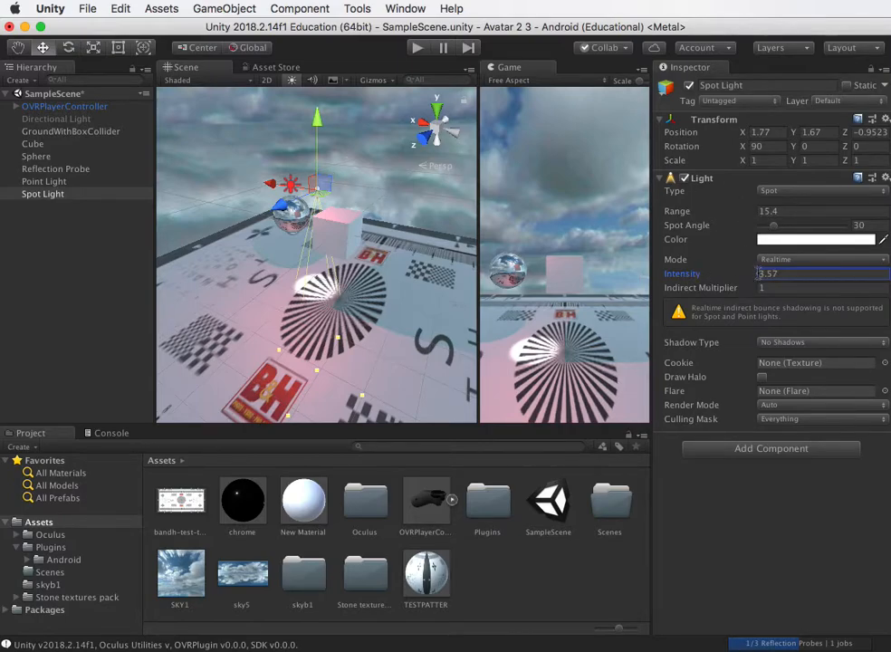
drag(774, 234, 798, 226)
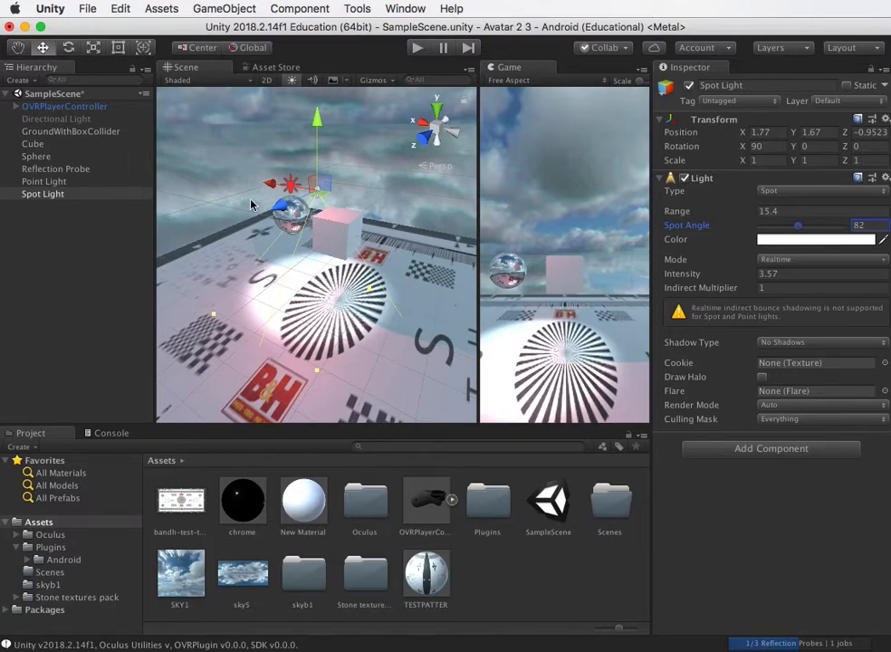
Rotate the Spot Light to about X 121, Y -75, Z -77 so its cone tilts to one side
key(e)
drag(331, 133, 259, 165)
key(2)
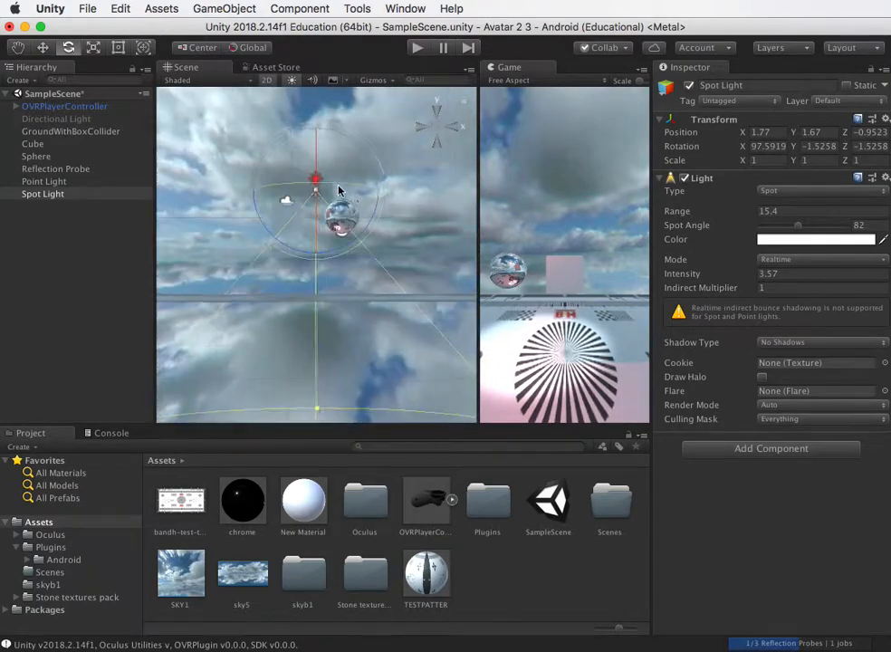
drag(343, 130, 243, 134)
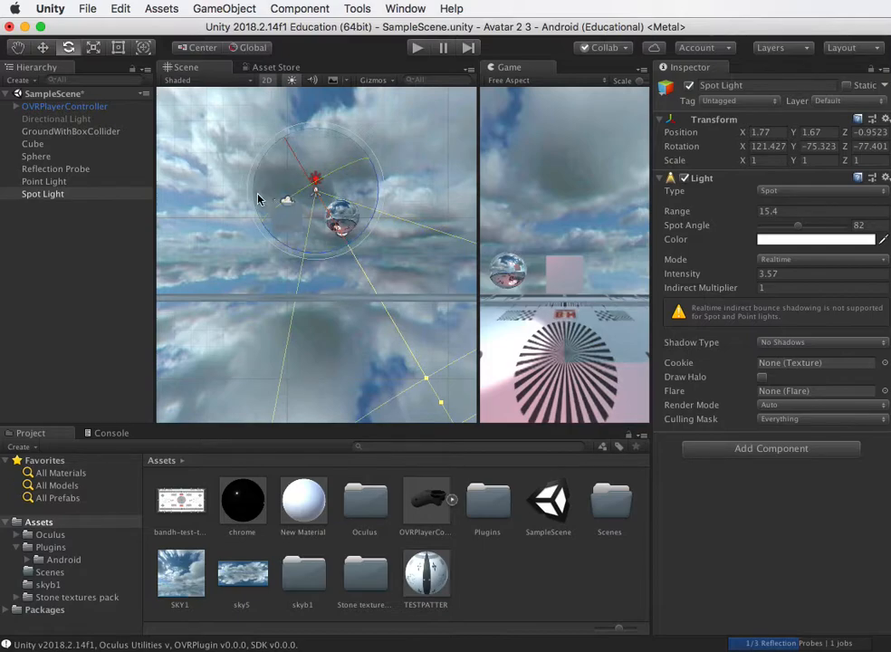
Return the scene view from 2D to 3D perspective, then reselect and frame the Spot Light
double_click(36, 157)
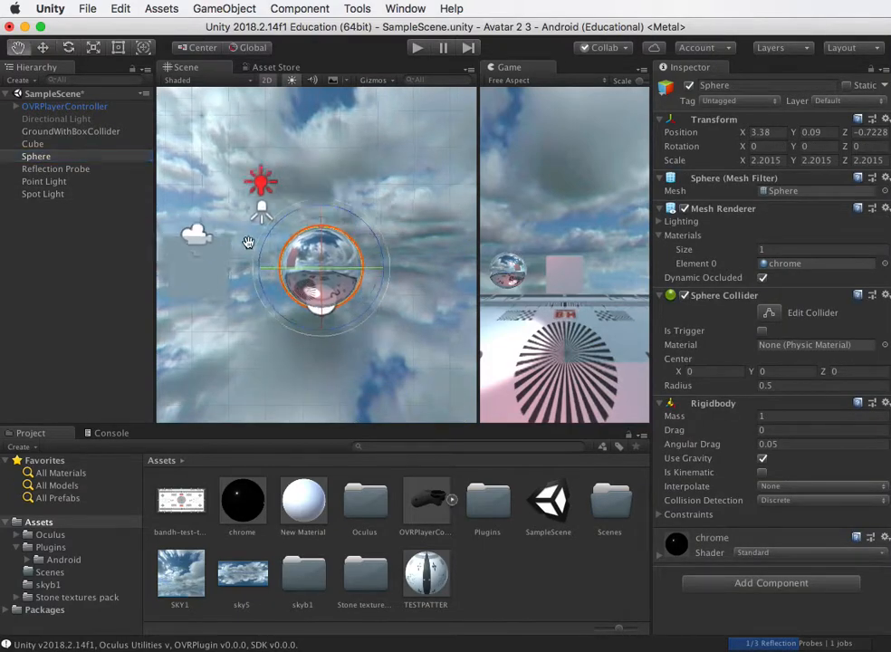
click(329, 172)
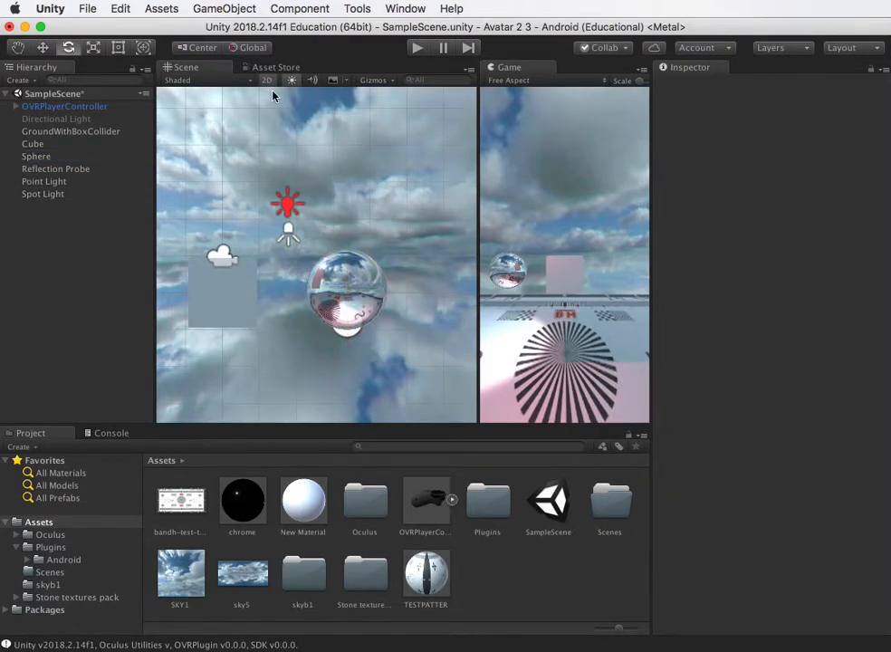
key(2)
scroll(311, 295, down, 3)
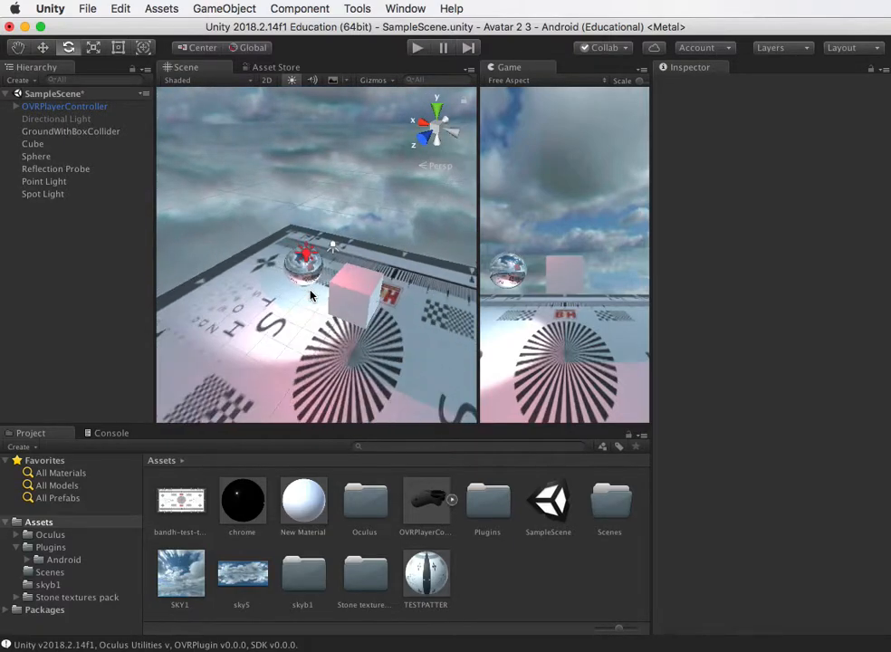
click(45, 194)
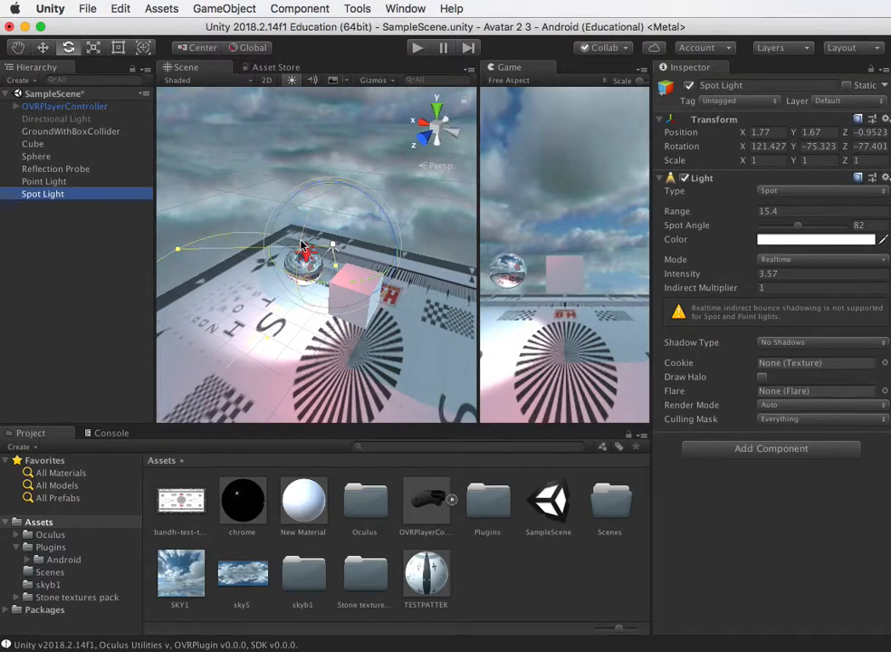
scroll(379, 213, down, 2)
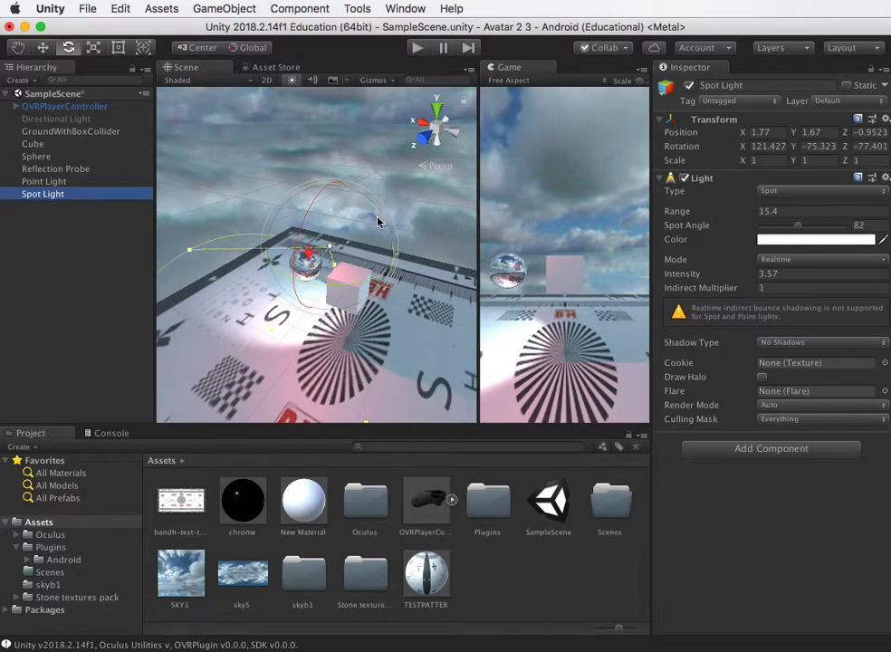
double_click(54, 195)
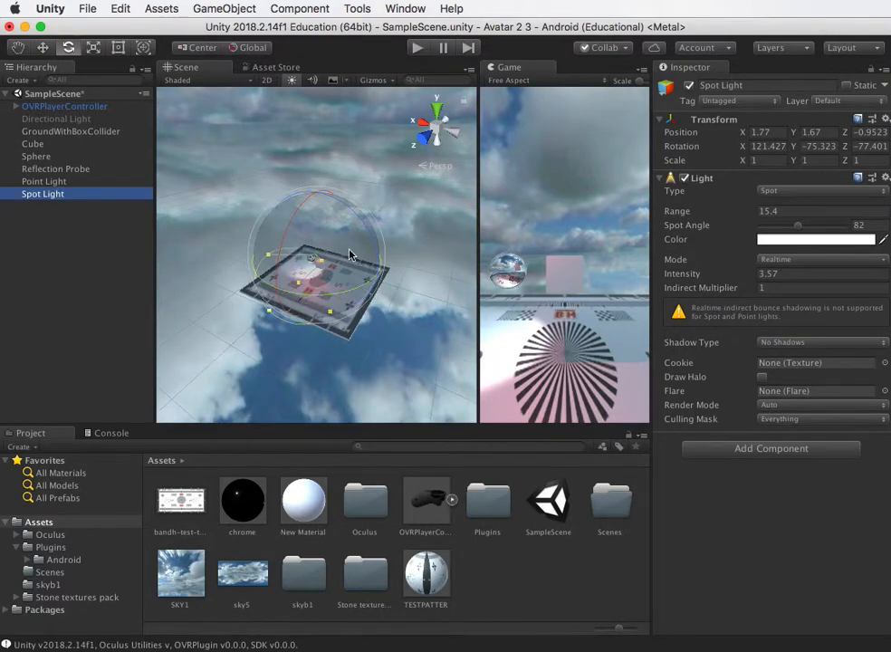
Move the Spot Light up and across to the far side of the cube, at about X -2.72 and Y 3.47
scroll(323, 262, down, 5)
key(w)
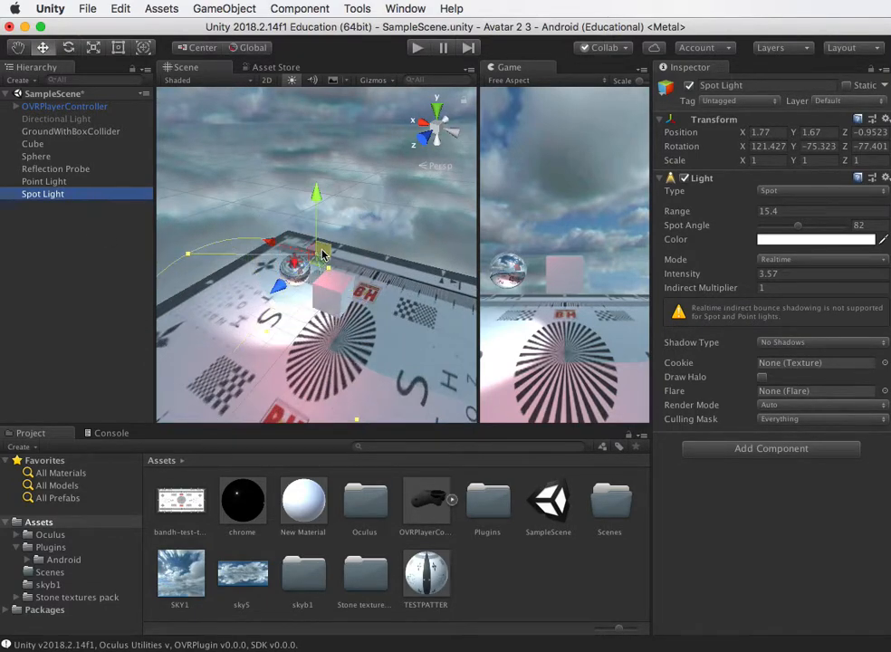
drag(318, 198, 324, 171)
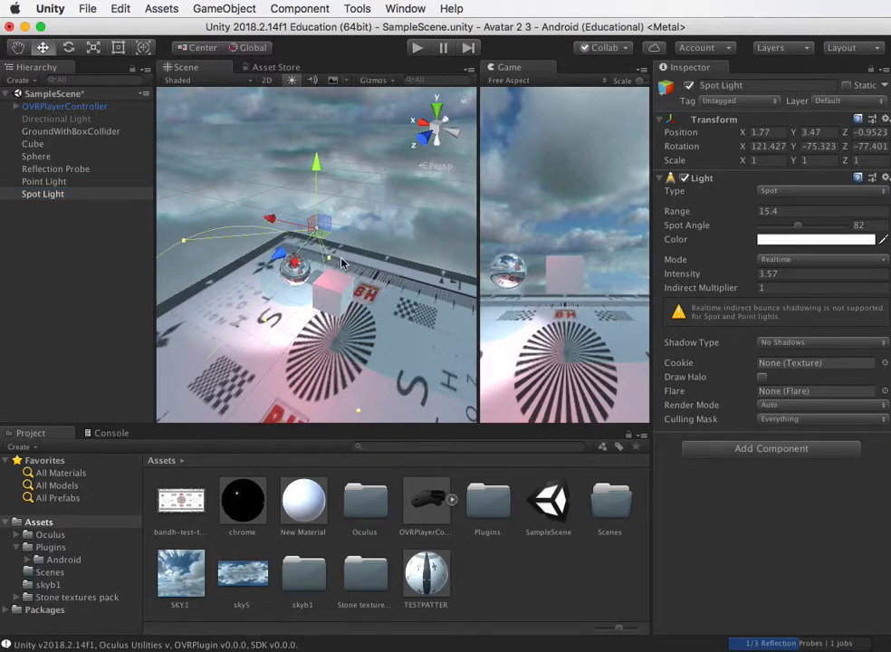
drag(278, 226, 344, 241)
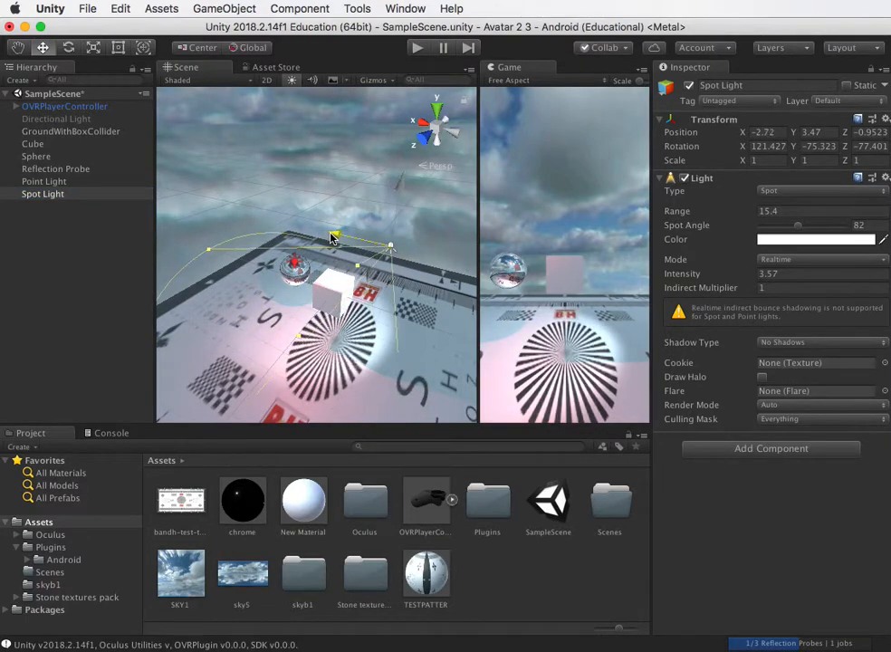
Set the Spot Light to cast hard shadows and raise it to about Y 3.85
click(810, 345)
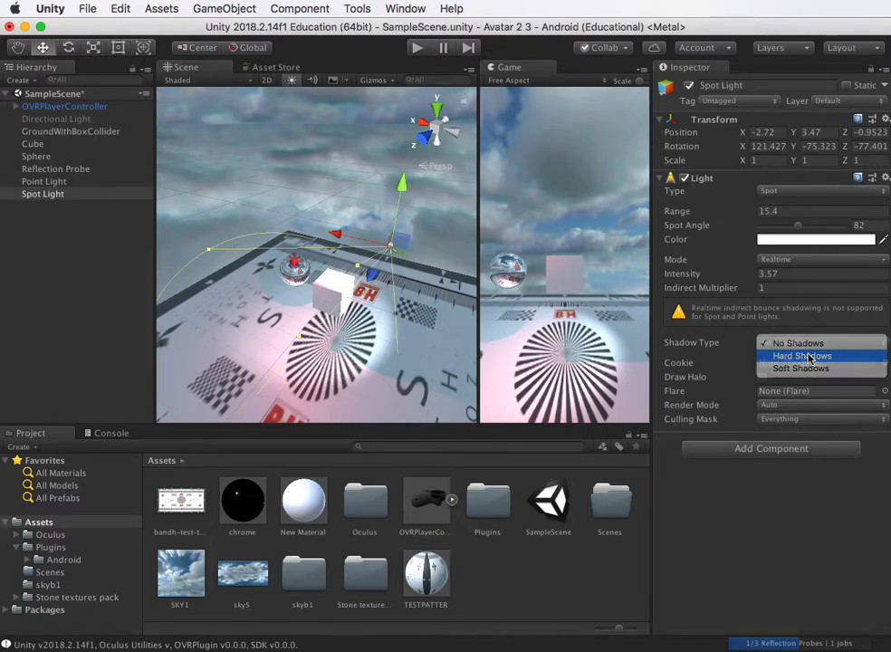
click(802, 356)
mouse_move(408, 185)
mouse_down()
mouse_move(405, 204)
mouse_move(409, 163)
mouse_move(408, 175)
mouse_up()
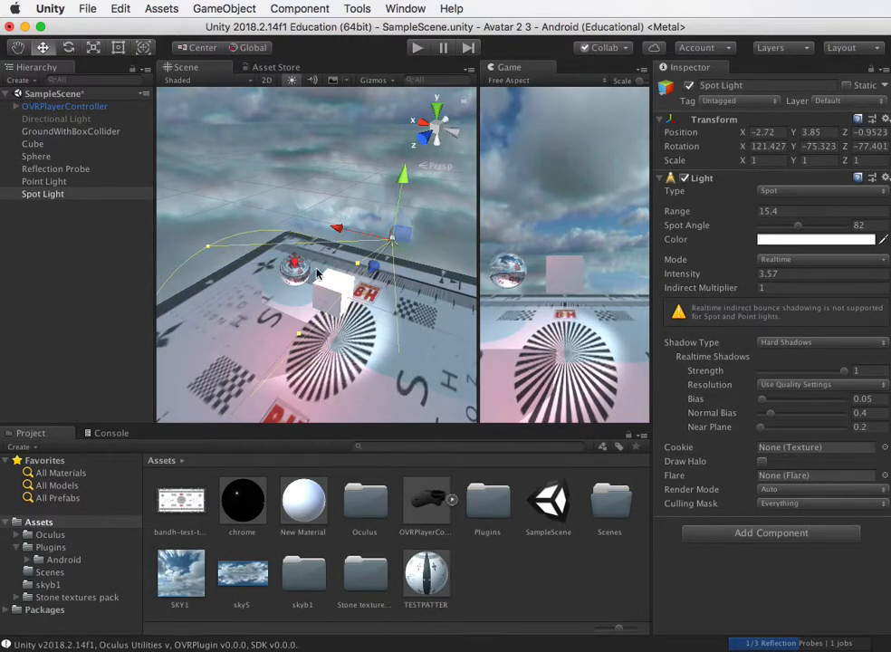
Change the Spot Light's color to a strong blue, about hex 4843FF
click(800, 241)
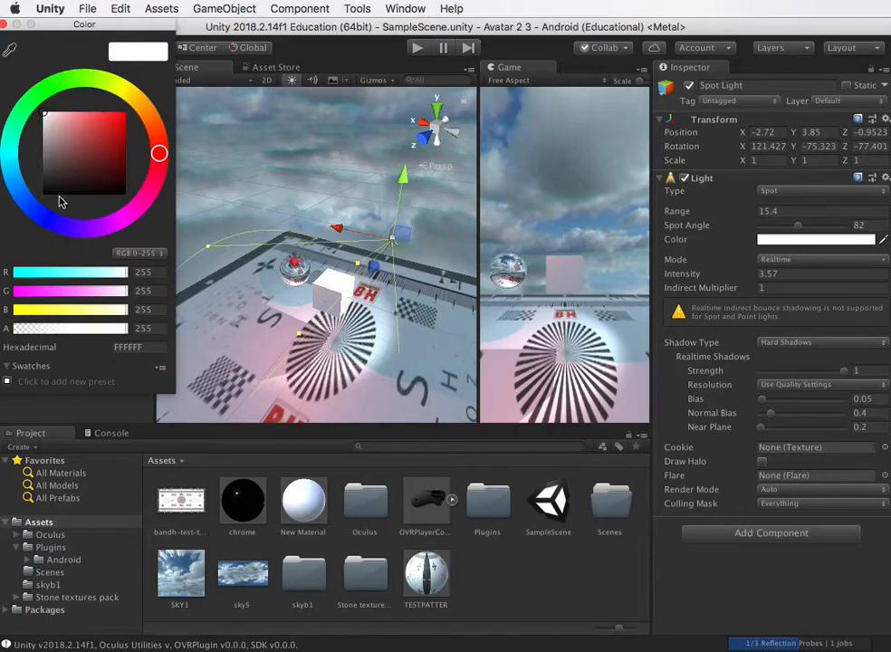
drag(78, 127, 100, 93)
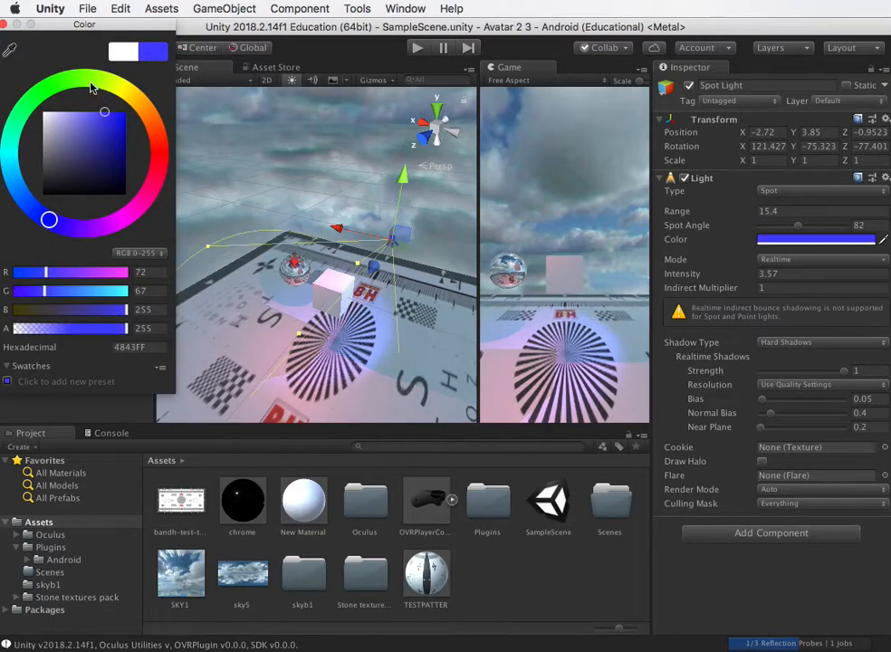
click(4, 25)
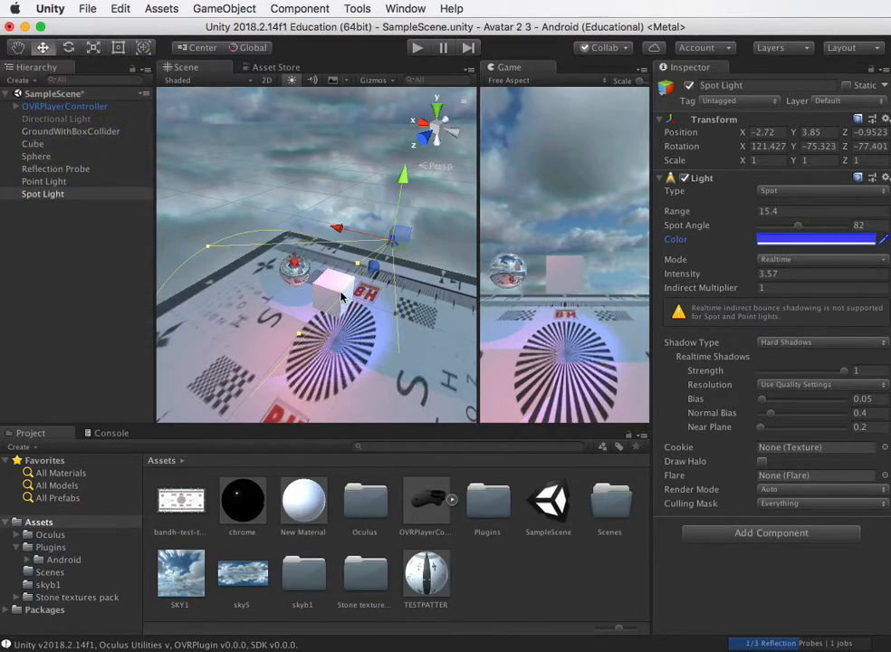
Add a second point light and position it above the chrome sphere, at about X 1.77, Y 3.52, Z 1.41
click(32, 83)
mouse_move(91, 158)
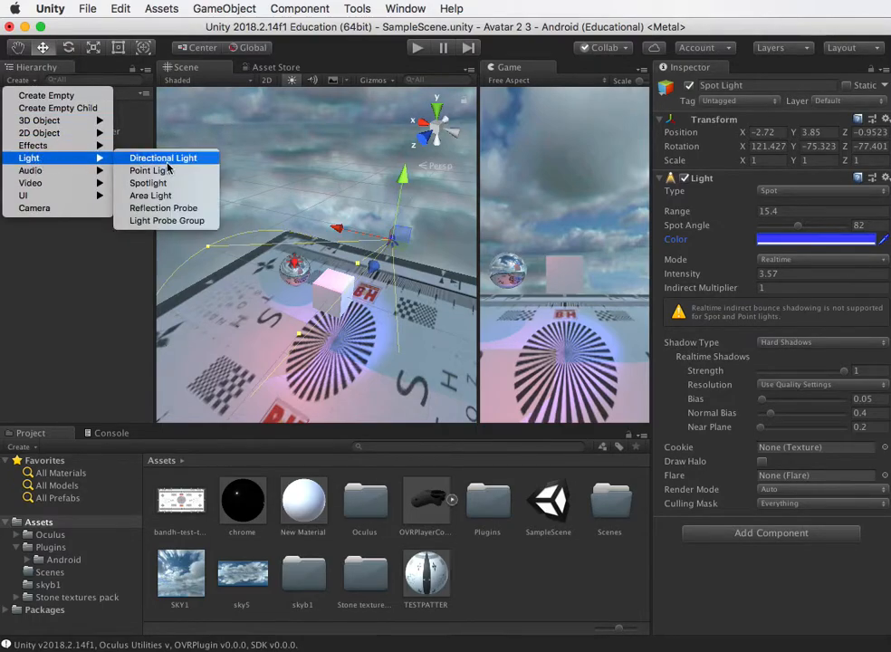
click(156, 170)
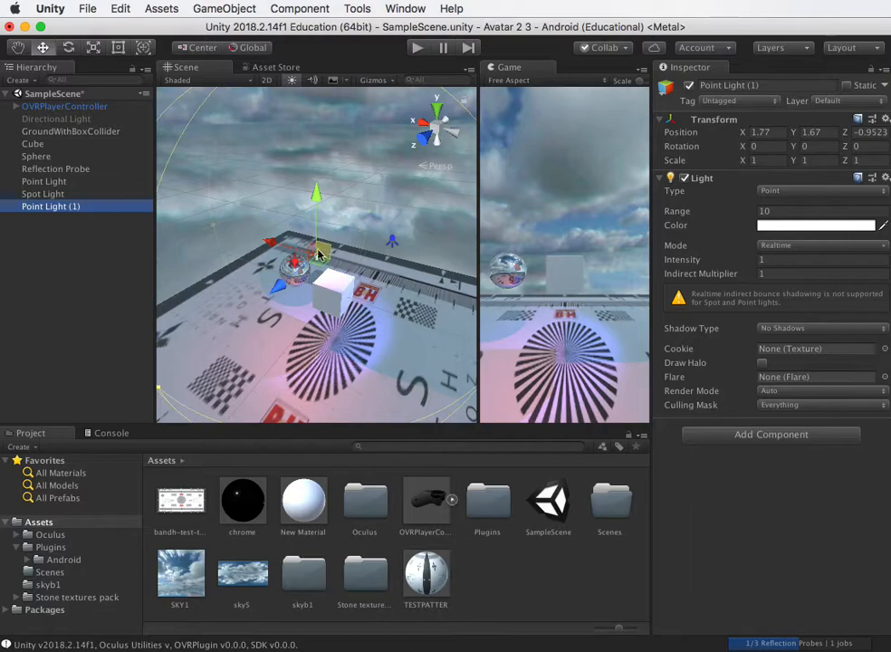
drag(312, 212, 303, 174)
drag(281, 244, 276, 278)
drag(291, 204, 278, 183)
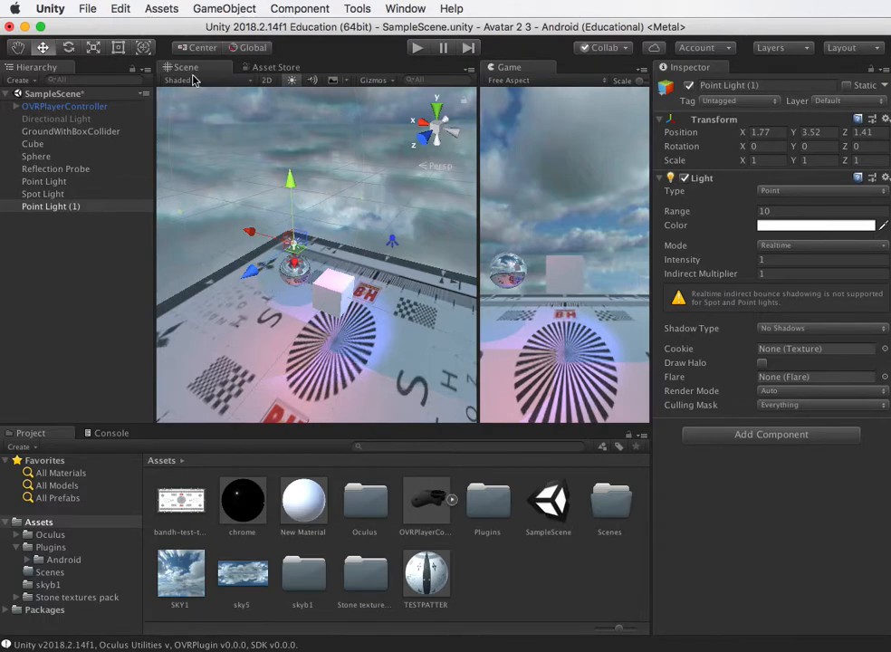
Set the Pixel Light Count to 5 in the project's Quality settings for the Ultra level
click(90, 9)
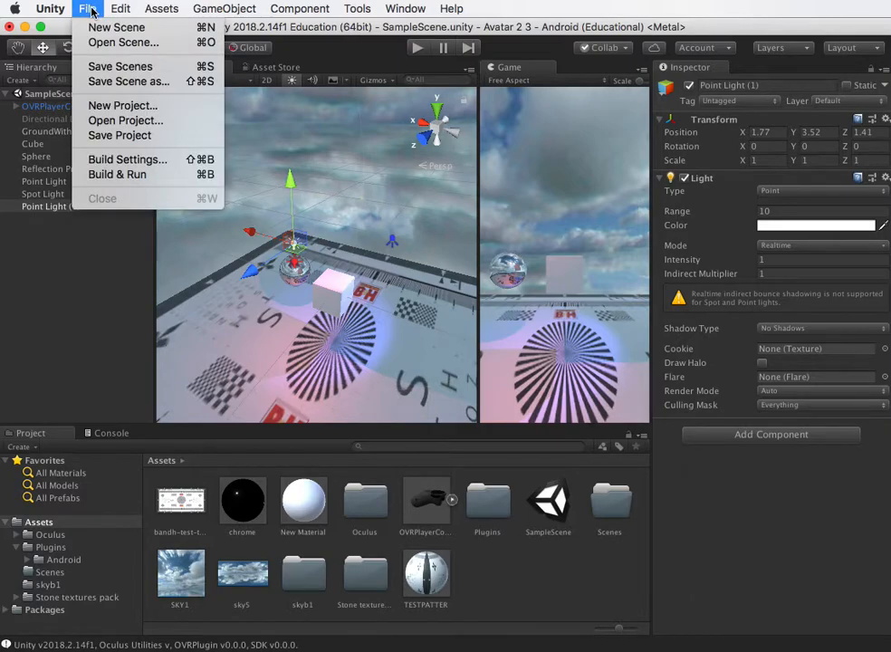
mouse_move(107, 10)
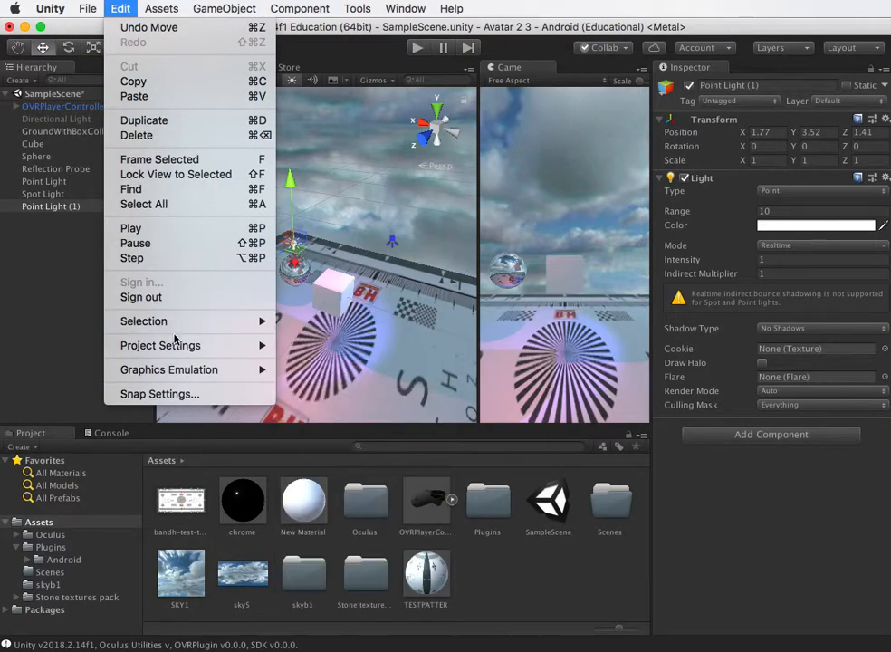
mouse_move(181, 329)
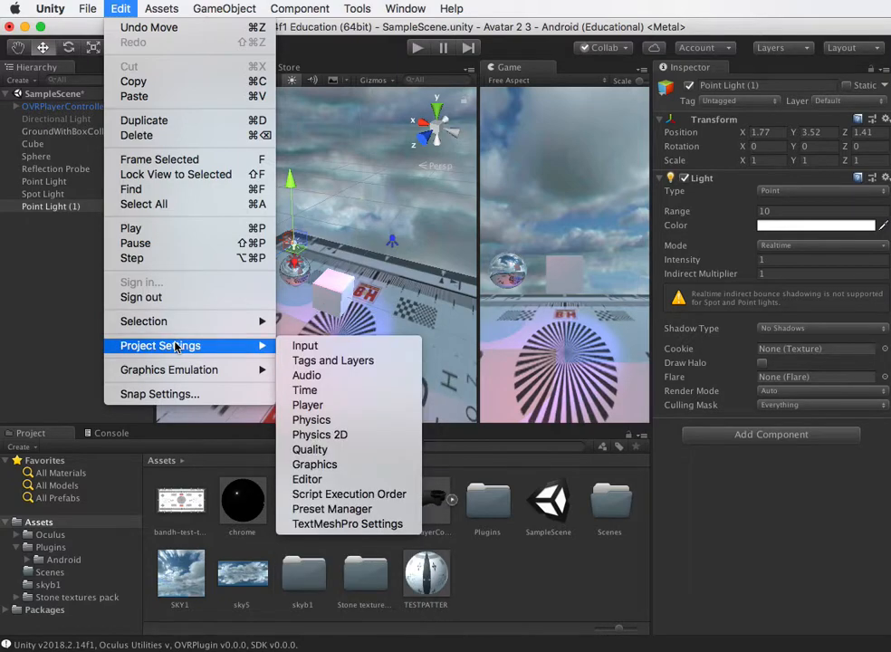
click(312, 449)
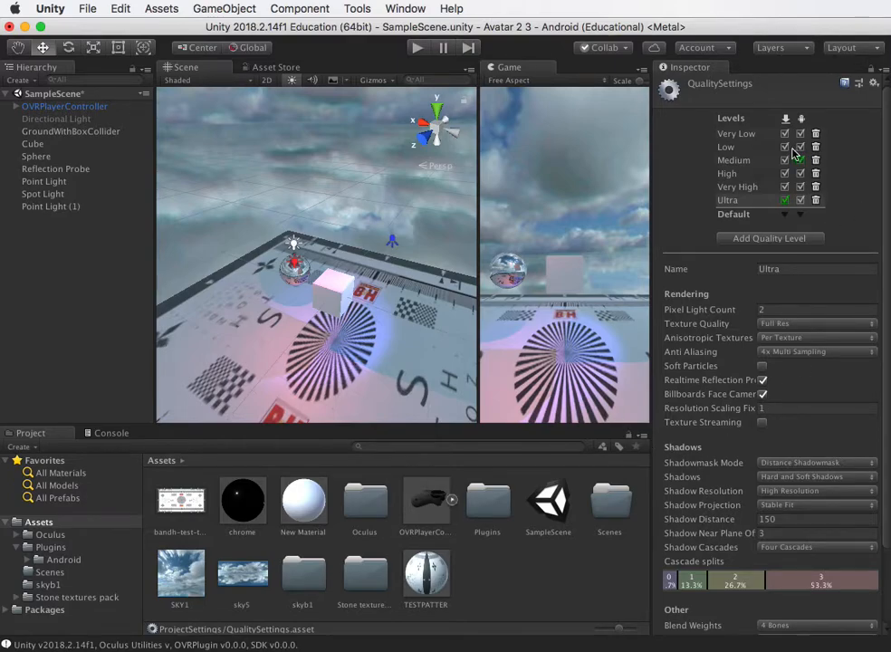
click(742, 307)
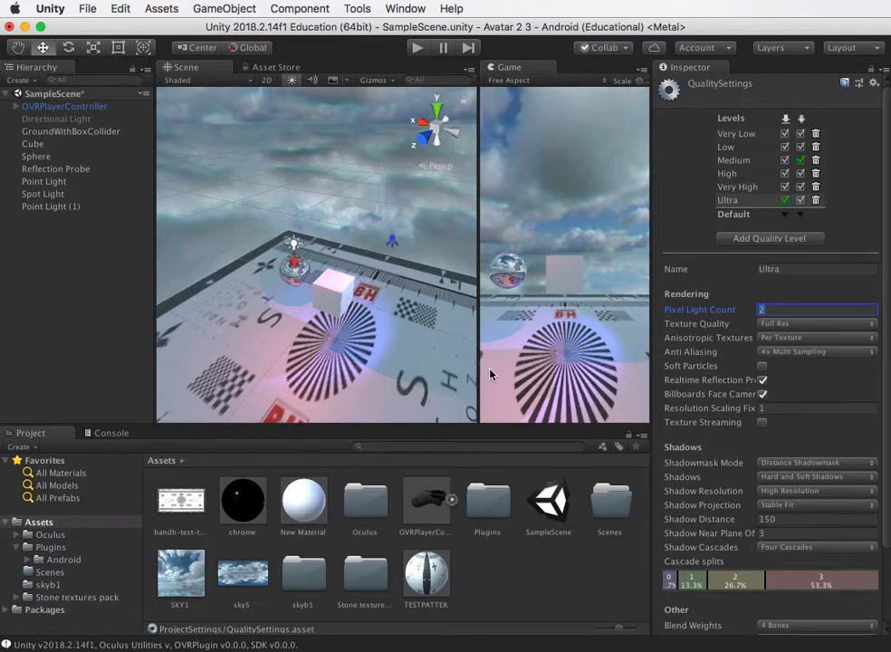
text(5)
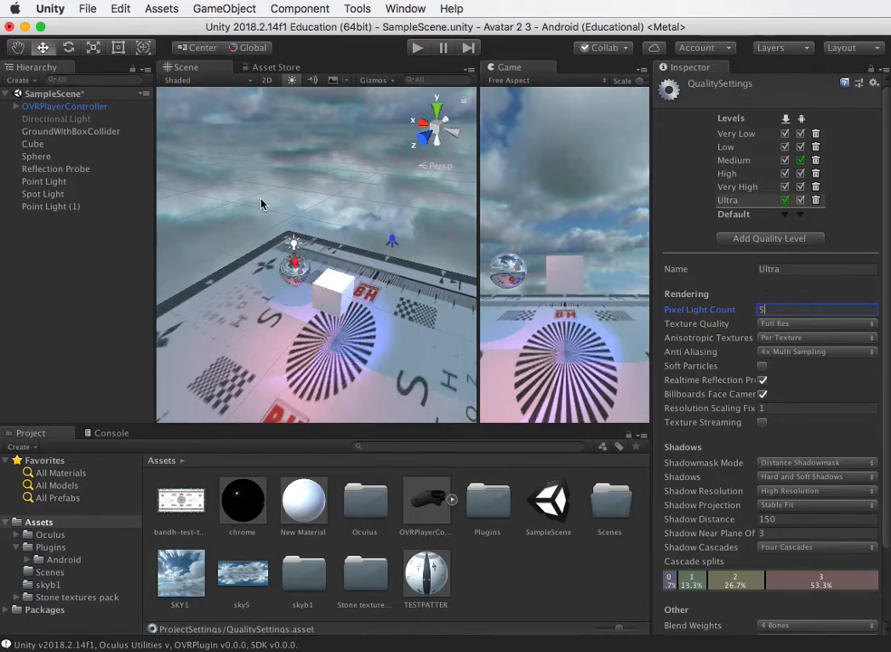
Color Point Light (1) green, about hex 1CFF00, and move it down beside the cube to about X -1.63, Y 0.28
click(83, 207)
mouse_move(291, 183)
mouse_down()
mouse_move(292, 258)
mouse_move(290, 188)
mouse_up()
click(775, 228)
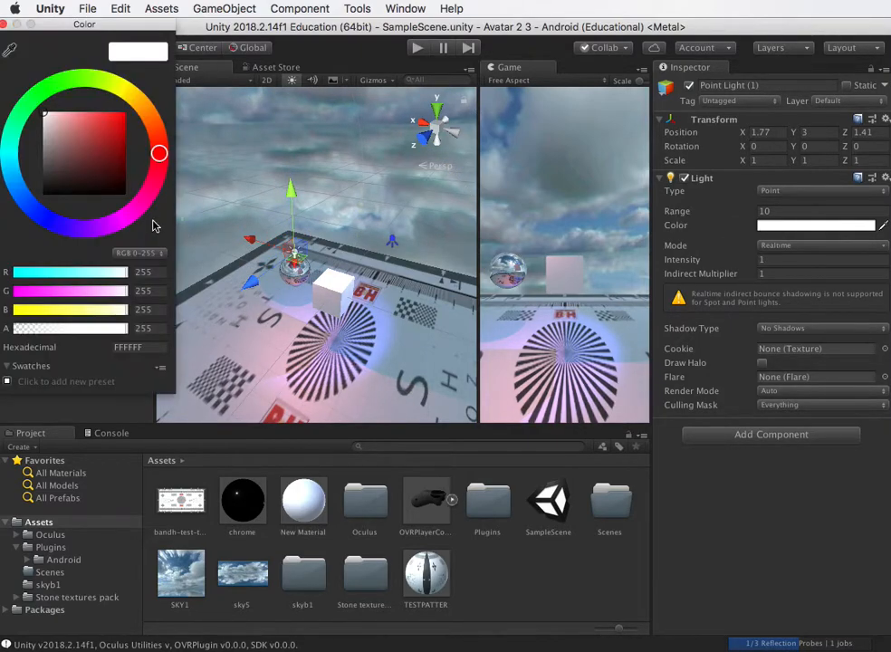
click(55, 85)
drag(66, 119, 143, 109)
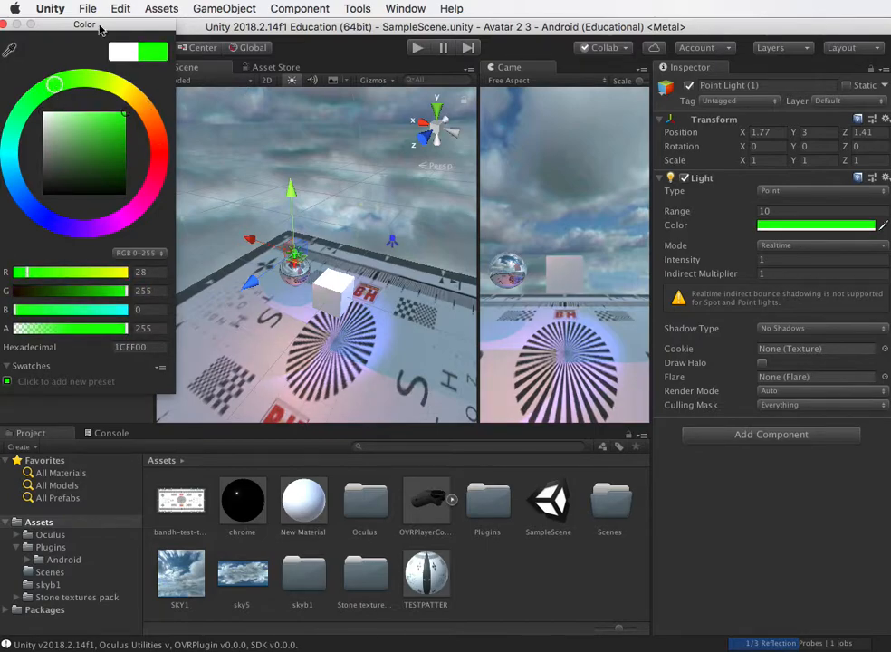
click(7, 20)
drag(291, 190, 294, 249)
drag(253, 275, 301, 299)
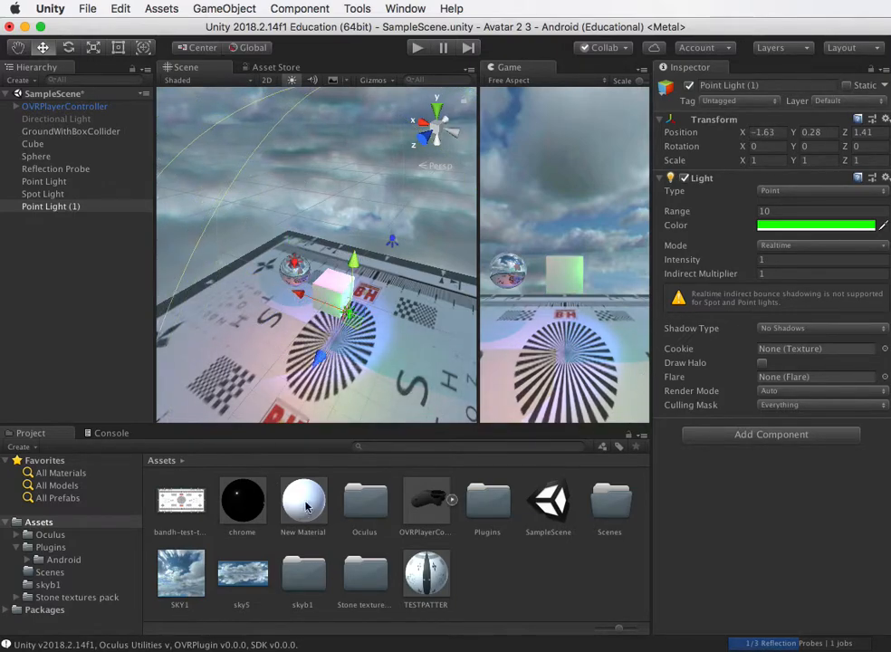
Set the red Point Light's range to about 26.65 and its intensity to about 2.1
click(292, 263)
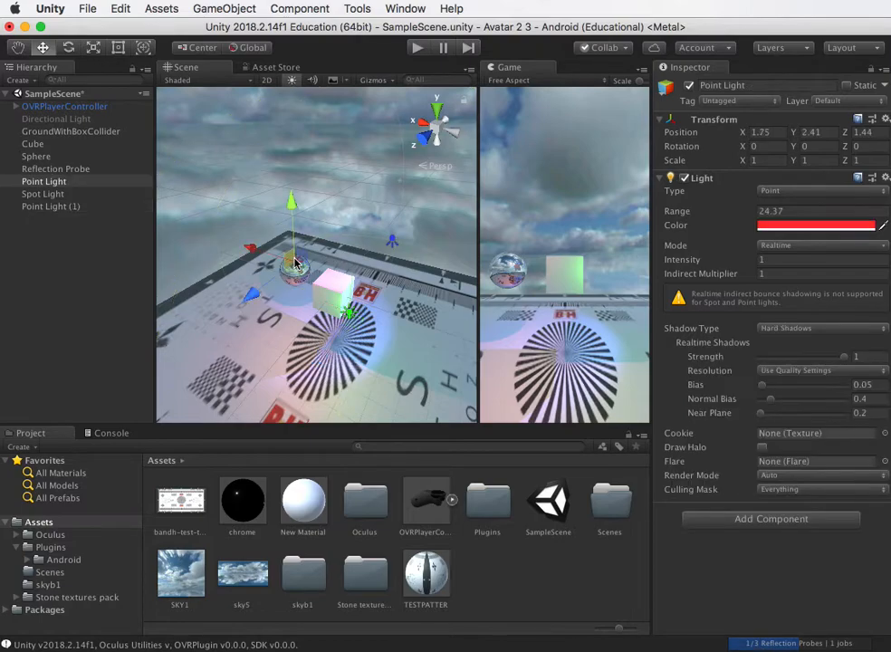
drag(731, 213, 768, 214)
drag(658, 261, 713, 262)
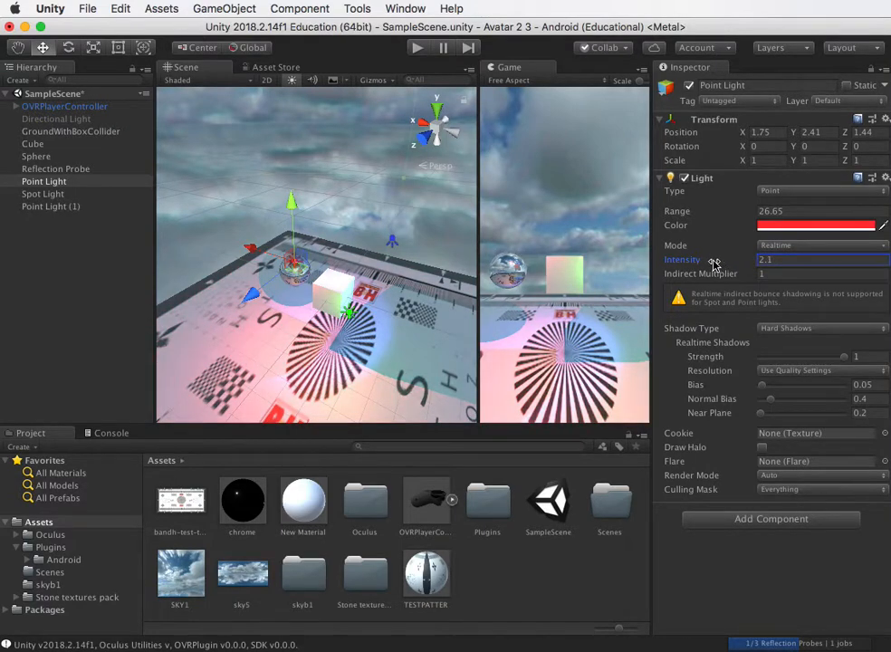
Set the Spot Light's intensity to about 5.19, and the green point light's intensity to about 1.57 with an indirect multiplier of 2.76
click(392, 241)
drag(697, 275, 750, 275)
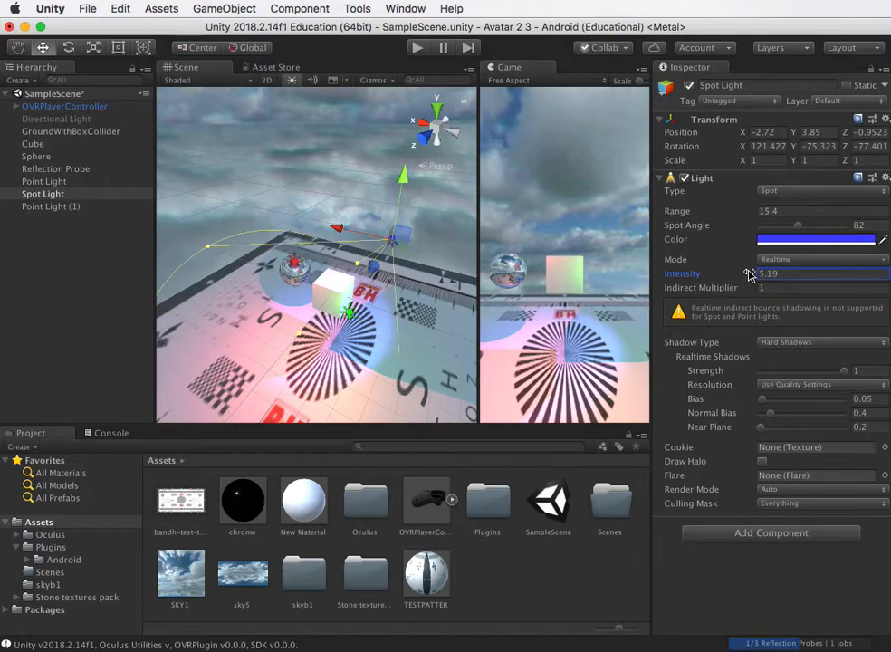
click(353, 315)
mouse_move(693, 273)
mouse_down()
mouse_move(724, 276)
mouse_move(703, 258)
mouse_up()
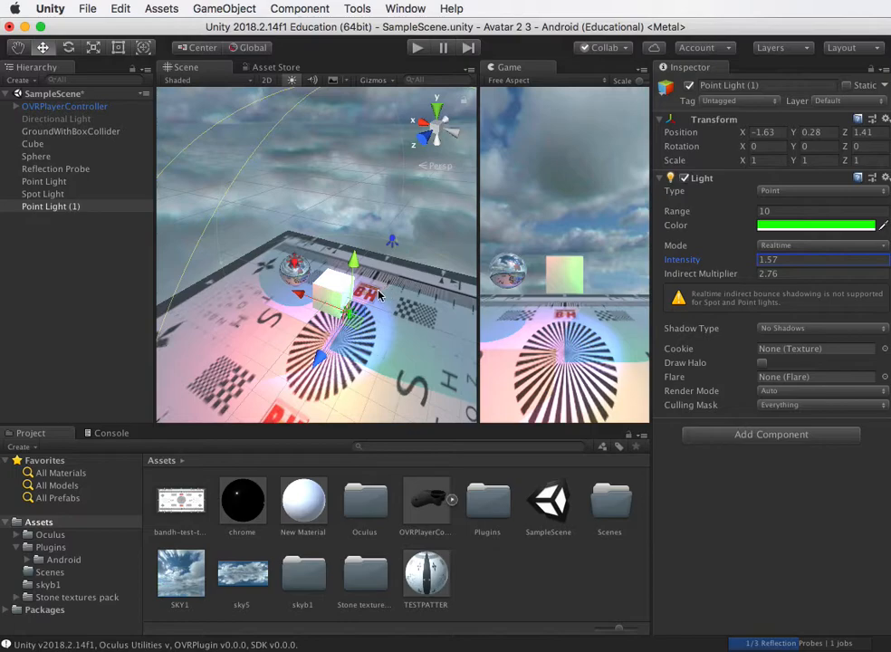